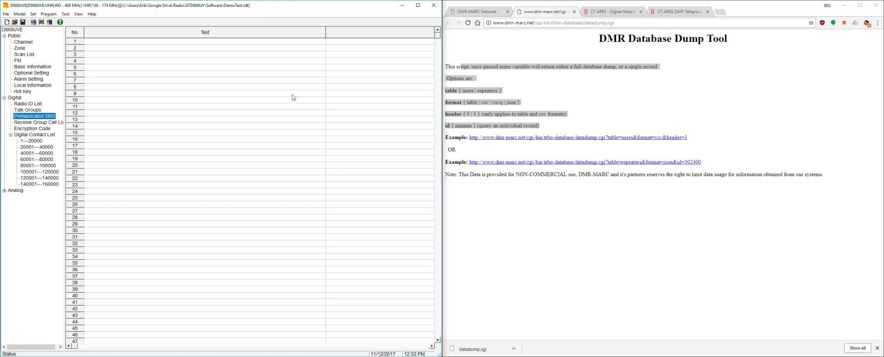
# Show the codeplug's empty Channel list from the Public section of the tree
pyautogui.click(584, 48)
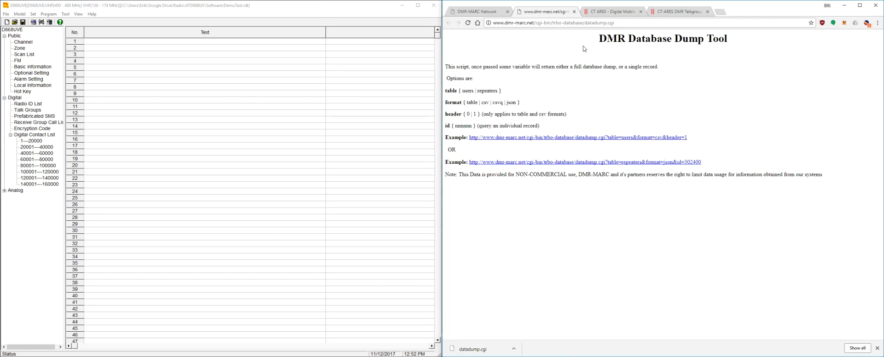
pyautogui.click(23, 43)
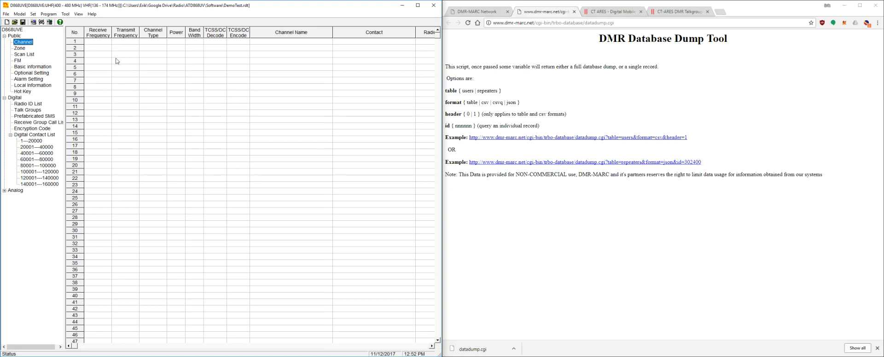
# Name channel 1 Personal-1 with 446.00000 MHz receive and transmit frequencies
pyautogui.doubleClick(98, 42)
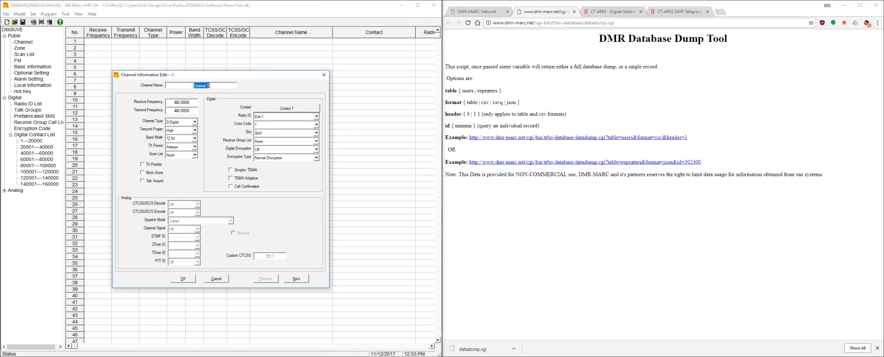
pyautogui.write('Personal-1')
pyautogui.click(179, 102)
pyautogui.press('BackSpace')
pyautogui.write('5')
pyautogui.doubleClick(180, 111)
pyautogui.click(180, 111)
# Keep High power, set TX Permit to ChannelFree and enable Talk Around
pyautogui.click(185, 133)
pyautogui.click(184, 134)
pyautogui.click(181, 147)
pyautogui.press('Tab')
pyautogui.click(142, 181)
# Choose the first Radio ID, colour code 1 and Slot1, then save channel 1
pyautogui.click(263, 118)
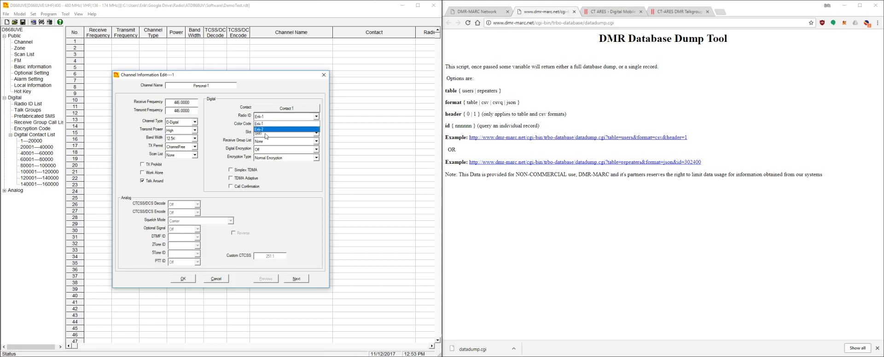
pyautogui.click(268, 127)
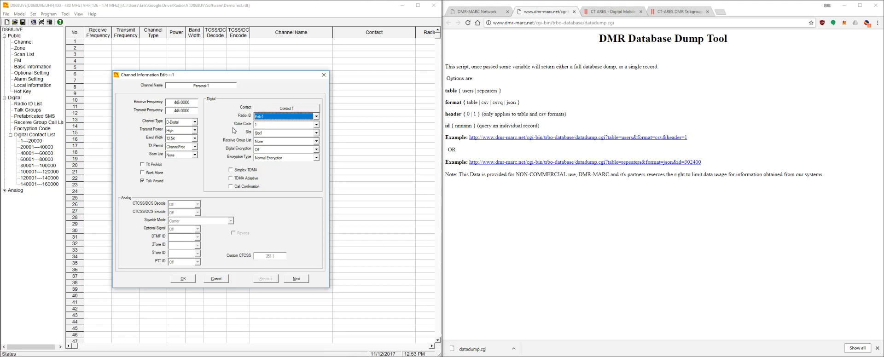
pyautogui.click(270, 126)
pyautogui.click(270, 127)
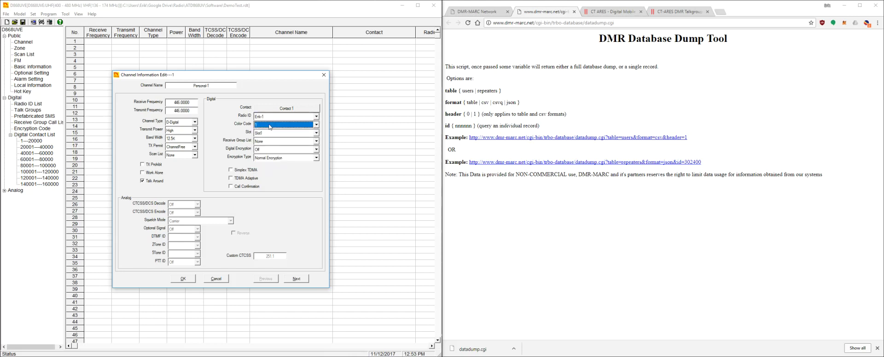
pyautogui.click(270, 135)
pyautogui.click(270, 135)
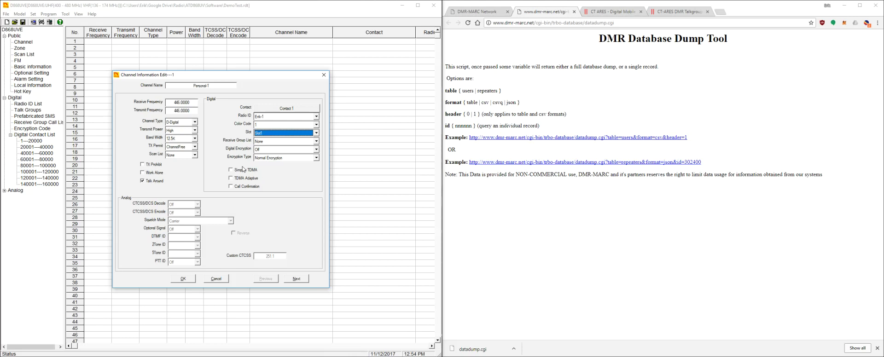
pyautogui.click(186, 280)
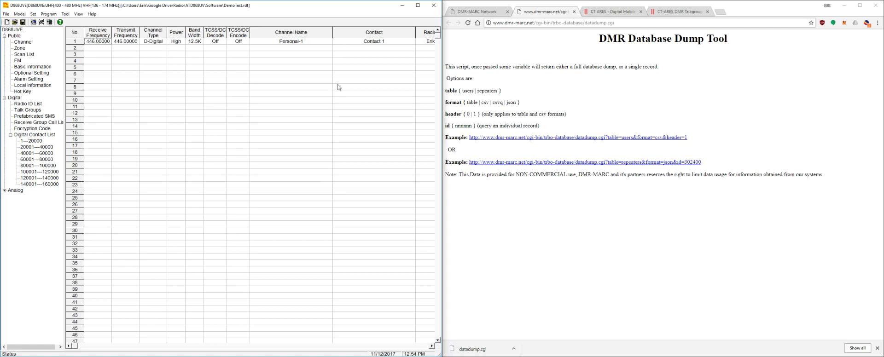
# Find the Wolcott repeater row (440.8125+, CC1) on the CT ARES page, then open the talkgroup PDF
pyautogui.click(601, 13)
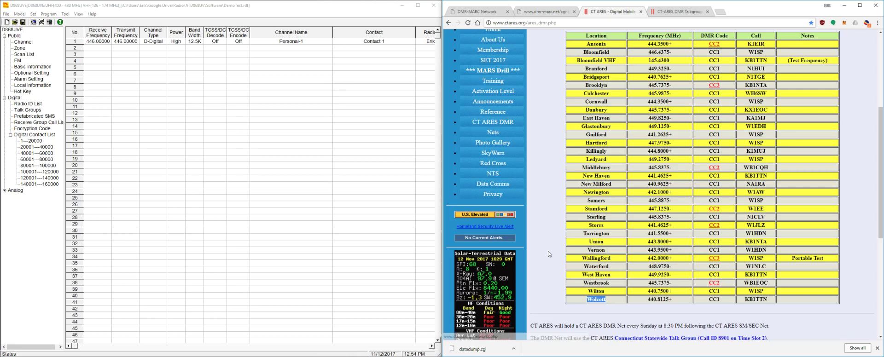
pyautogui.scroll(4, 548, 247)
pyautogui.scroll(-3, 601, 138)
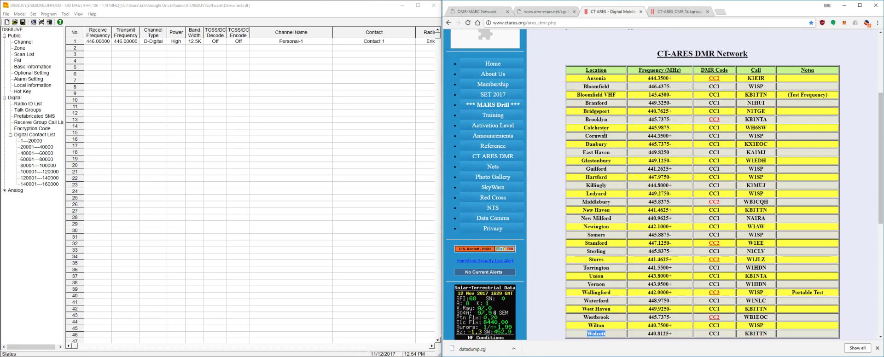
pyautogui.scroll(-2, 589, 85)
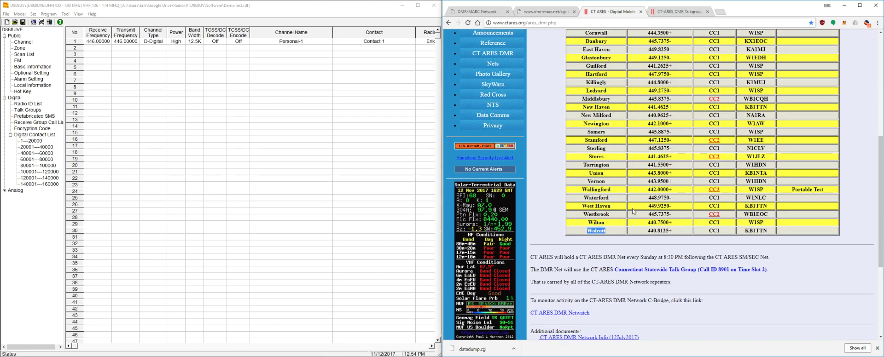
pyautogui.moveTo(585, 231); pyautogui.dragTo(782, 232)
pyautogui.click(665, 237)
pyautogui.moveTo(587, 231); pyautogui.dragTo(610, 232)
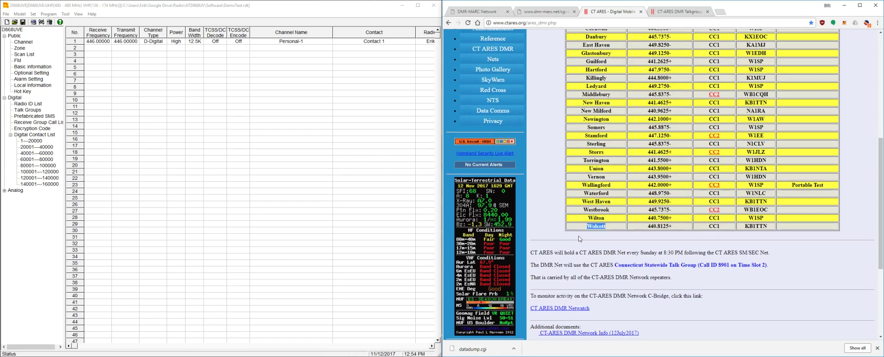
pyautogui.scroll(-2, 611, 249)
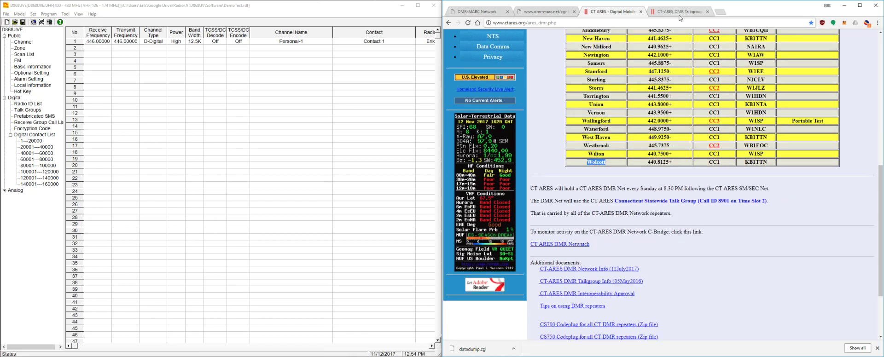
pyautogui.click(611, 282)
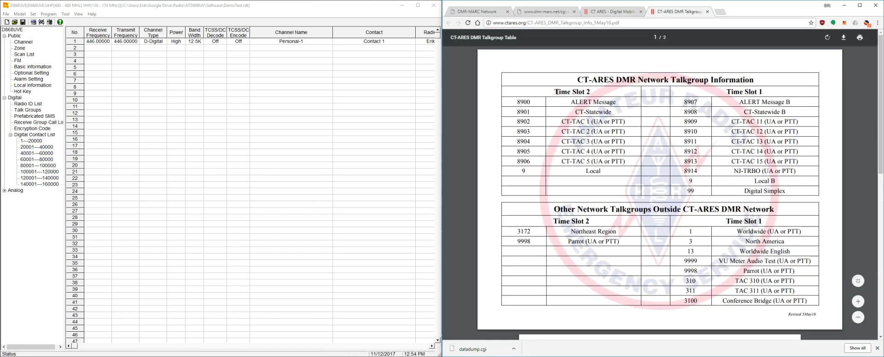
# Highlight the Time Slot 1 and 2 columns and talkgroup 8900, then show the Talk Groups table
pyautogui.moveTo(555, 92); pyautogui.dragTo(591, 91)
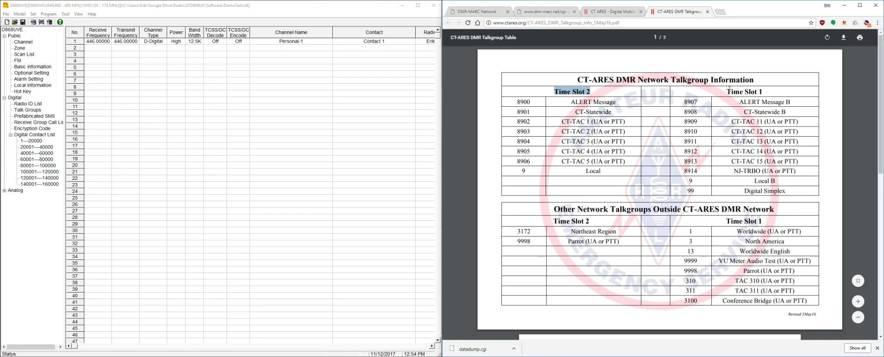
pyautogui.moveTo(727, 91); pyautogui.dragTo(772, 90)
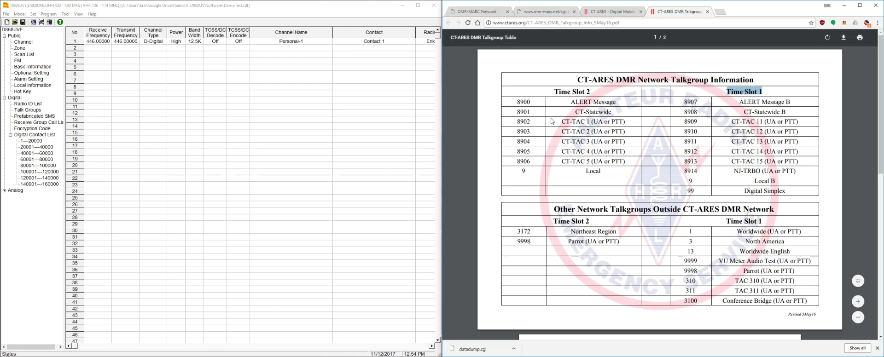
pyautogui.moveTo(518, 102); pyautogui.dragTo(532, 102)
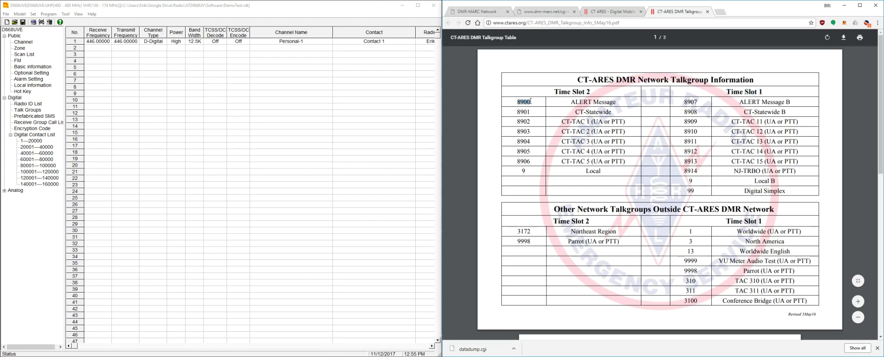
pyautogui.click(33, 112)
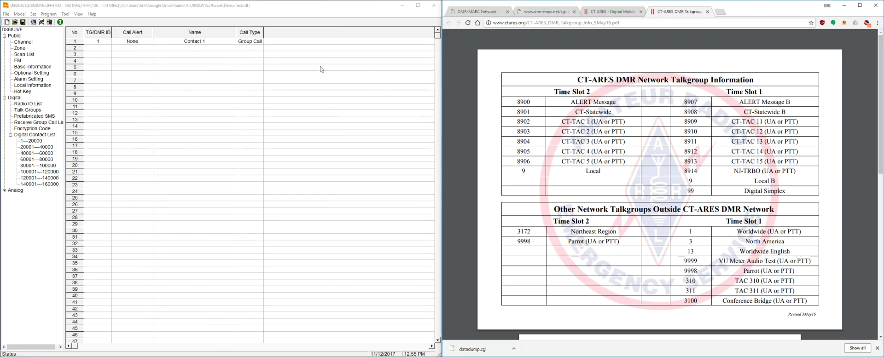
# Enter ID 8901 from the PDF as talk group 1's ID
pyautogui.click(96, 43)
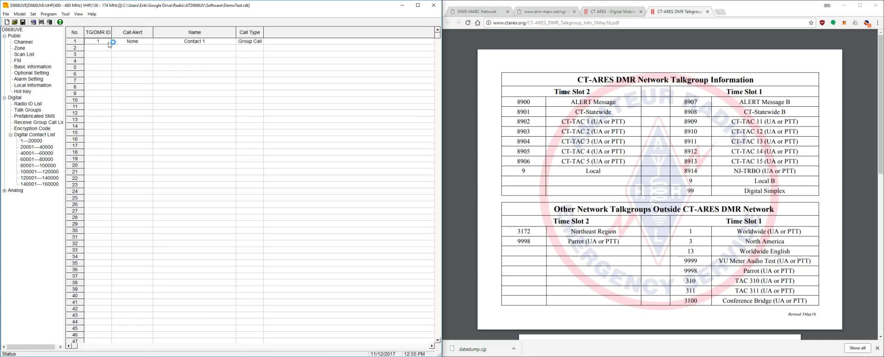
pyautogui.click(137, 44)
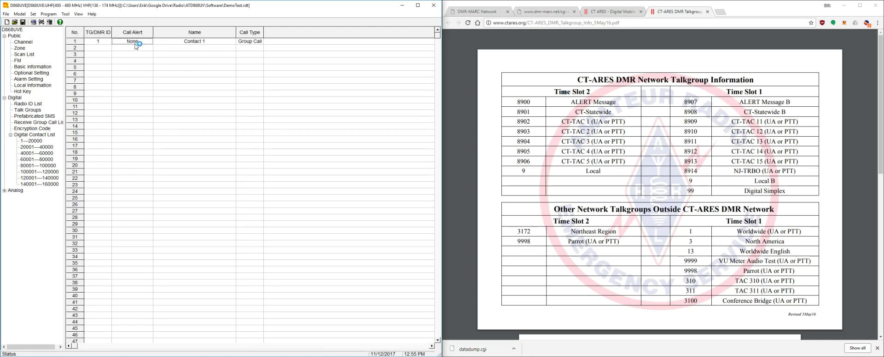
pyautogui.doubleClick(102, 42)
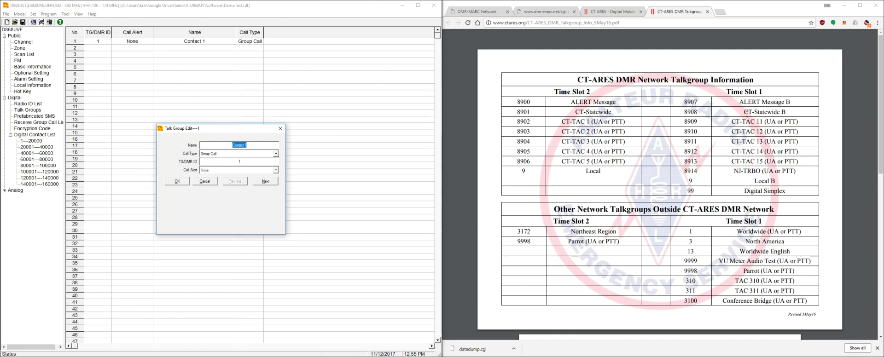
pyautogui.doubleClick(529, 111)
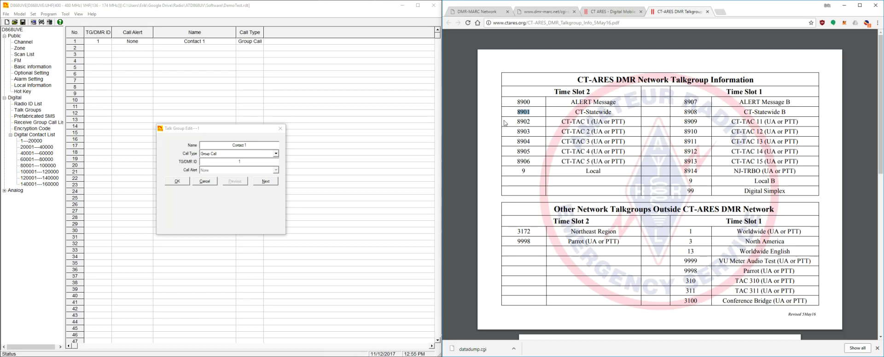
pyautogui.moveTo(216, 161); pyautogui.dragTo(245, 163)
pyautogui.click(253, 163)
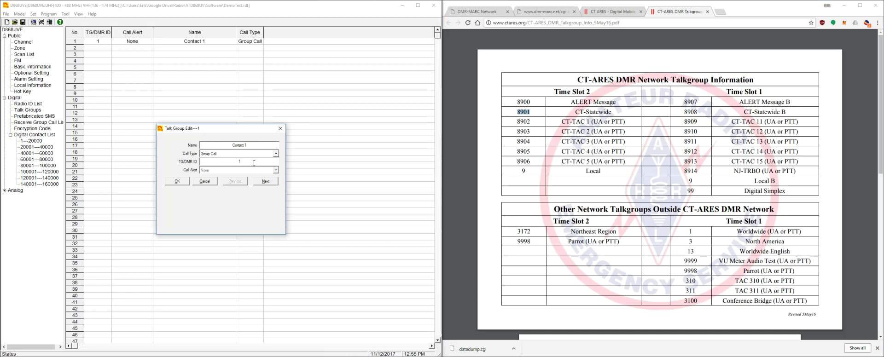
pyautogui.write('890')
# Name talk group 1 CT-Statewide-A, keep Group Call, and save it
pyautogui.moveTo(203, 145); pyautogui.dragTo(275, 154)
pyautogui.write('CT-Statewide-A')
pyautogui.click(269, 154)
pyautogui.click(238, 166)
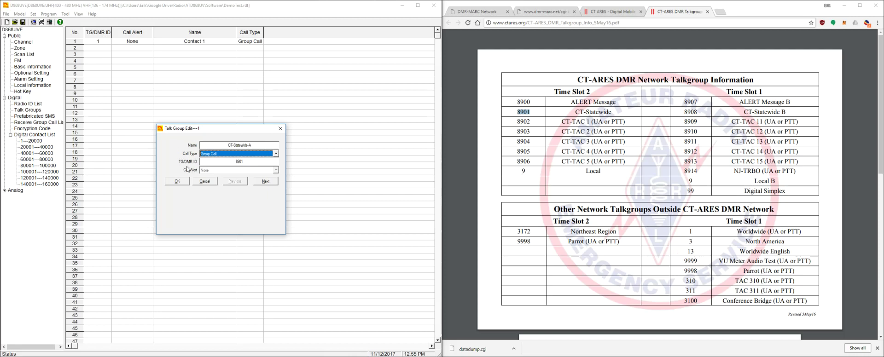
pyautogui.click(177, 181)
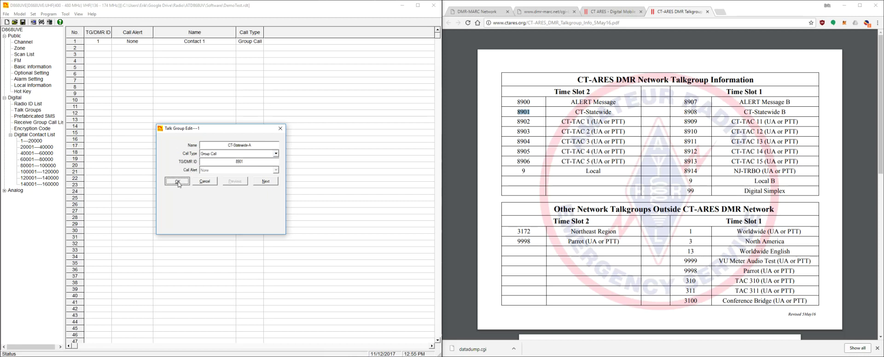
pyautogui.doubleClick(102, 49)
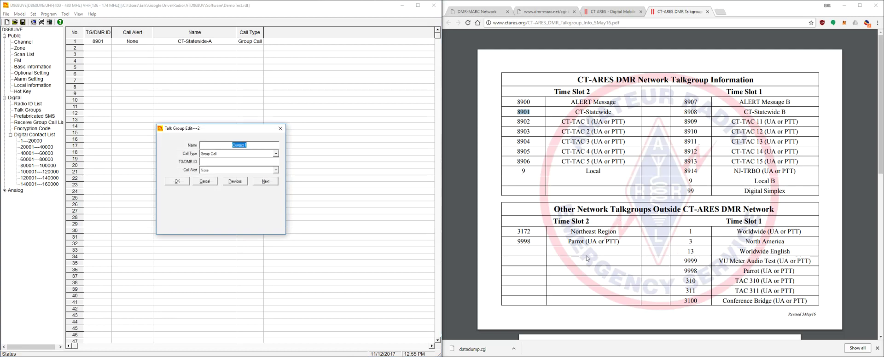
# Set talk group 2 to Parrot-A with ID 9998 and save it
pyautogui.doubleClick(523, 241)
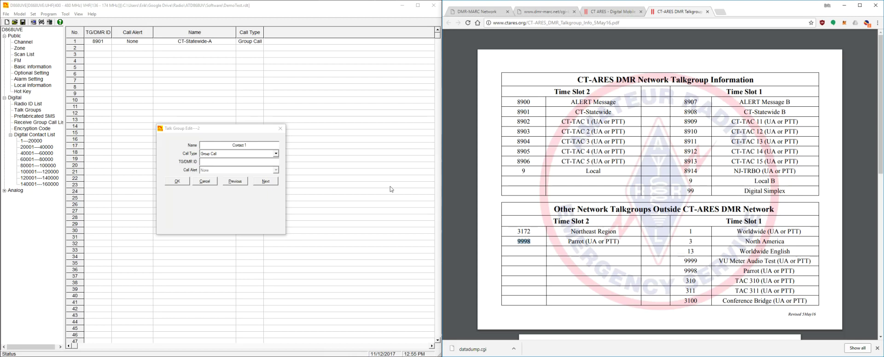
pyautogui.click(230, 145)
pyautogui.moveTo(249, 145); pyautogui.dragTo(199, 146)
pyautogui.write('Parrot-A')
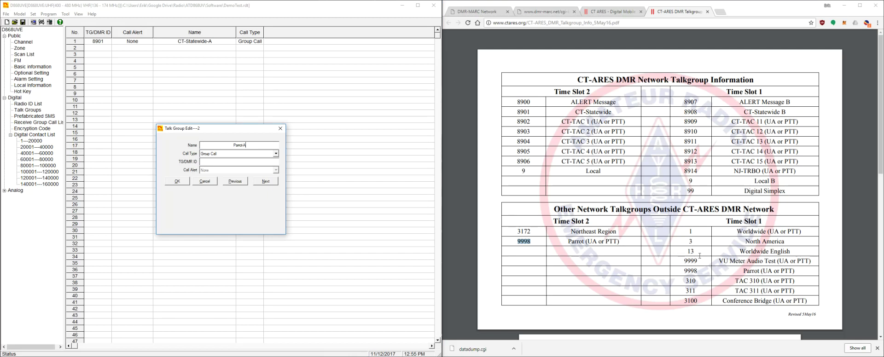
pyautogui.click(259, 162)
pyautogui.write('9998')
pyautogui.click(178, 182)
# Add talk group 3, WorldWide, with ID 1
pyautogui.doubleClick(98, 54)
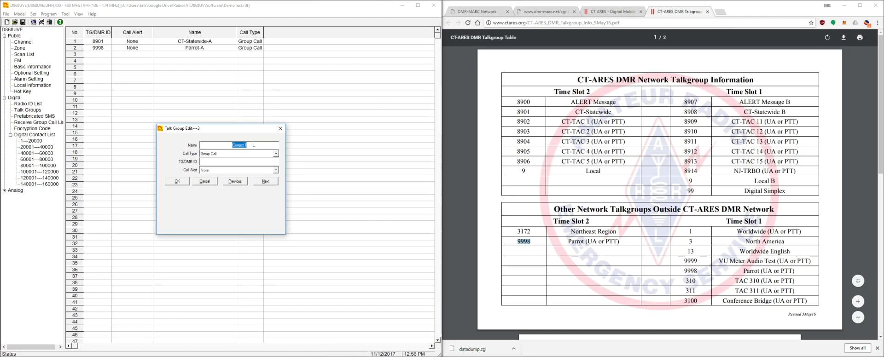
pyautogui.write('Wor')
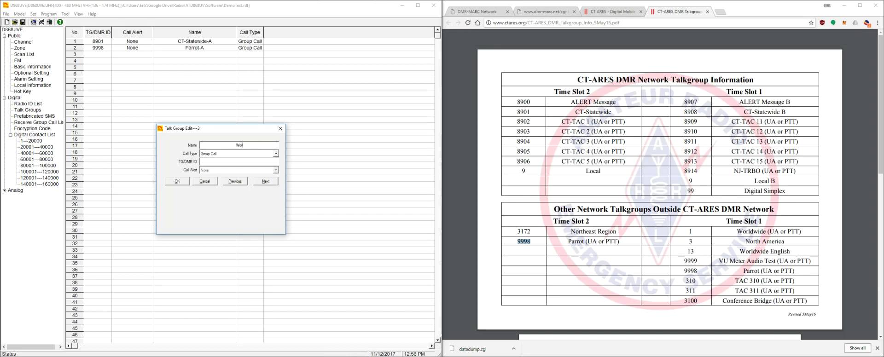
pyautogui.write('ldWide')
pyautogui.press('Tab')
pyautogui.press('Tab')
pyautogui.write('1')
pyautogui.click(176, 181)
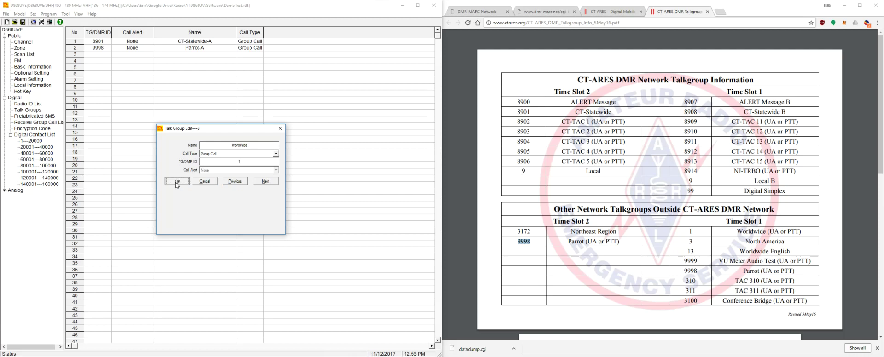
# Add talk group 4, NorthAmerica, with ID 3 as a group call
pyautogui.doubleClick(101, 65)
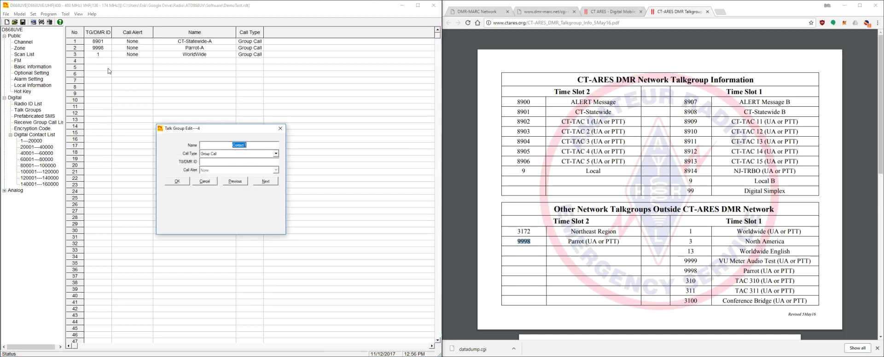
pyautogui.write('NorthAmerica')
pyautogui.press('Tab')
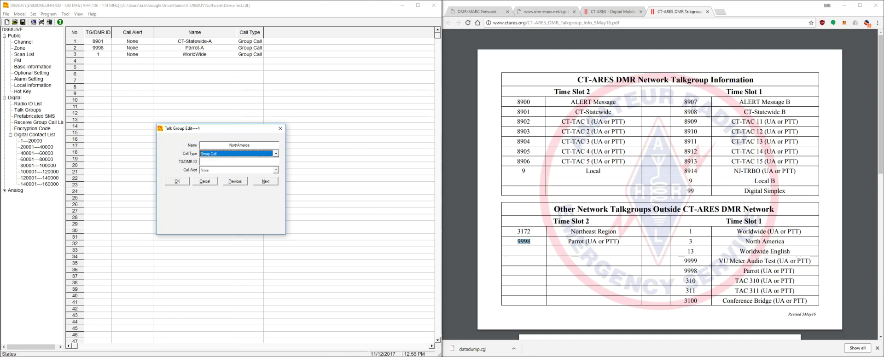
pyautogui.click(691, 241)
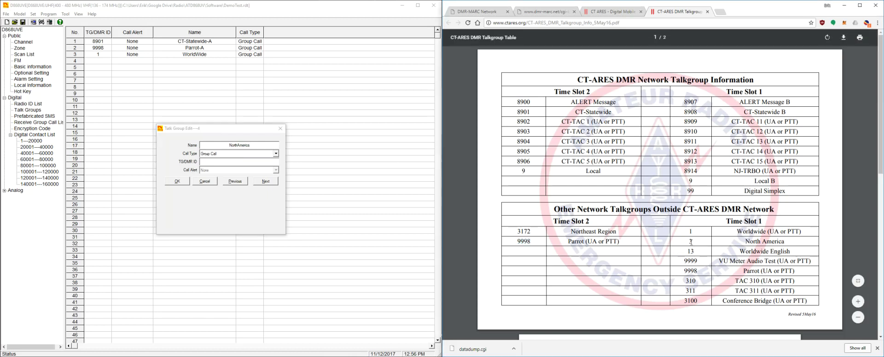
pyautogui.click(226, 162)
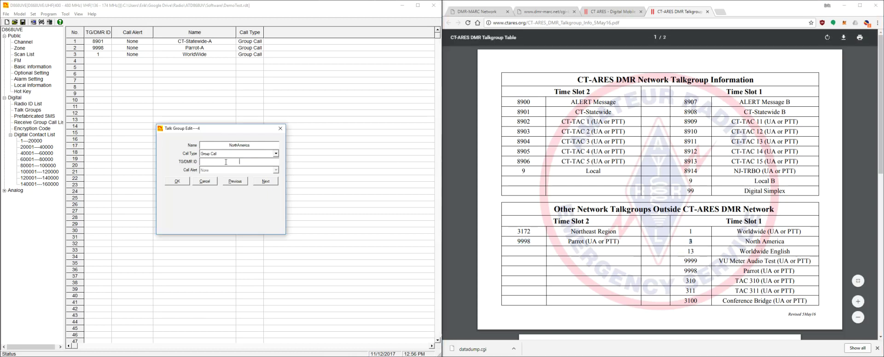
pyautogui.write('3')
pyautogui.click(181, 182)
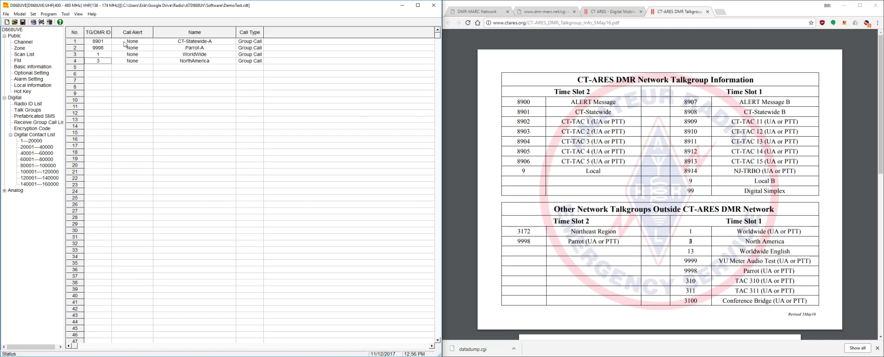
pyautogui.scroll(-4, 737, 109)
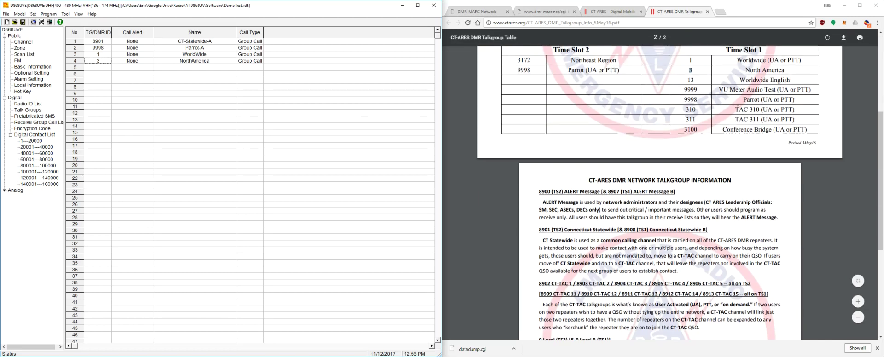
pyautogui.scroll(2, 738, 109)
pyautogui.scroll(2, 738, 109)
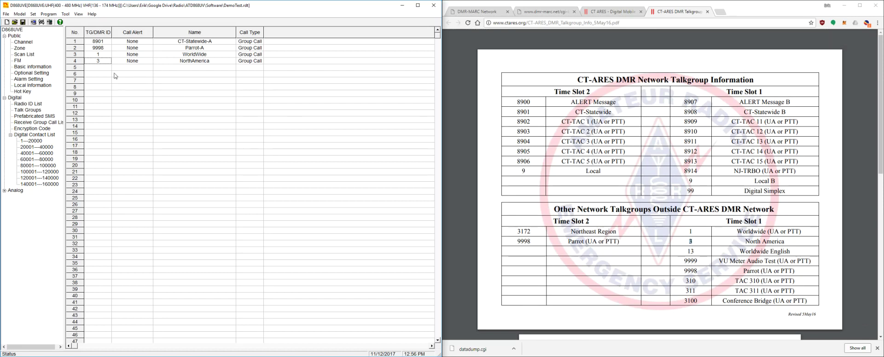
# Paste the repeater frequency 440.8125 into channel 2's Transmit Frequency
pyautogui.click(21, 42)
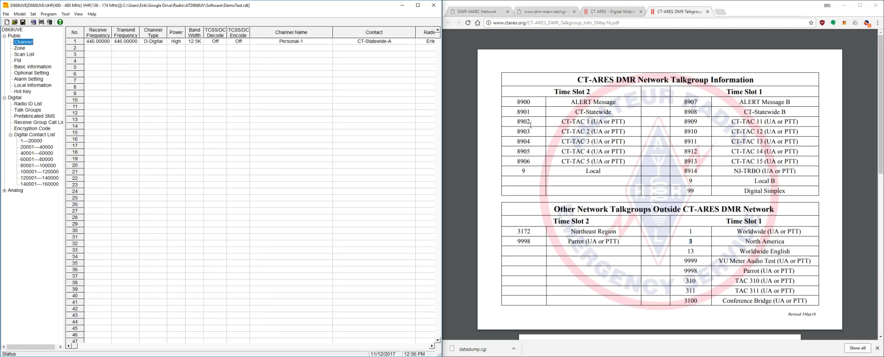
pyautogui.click(626, 16)
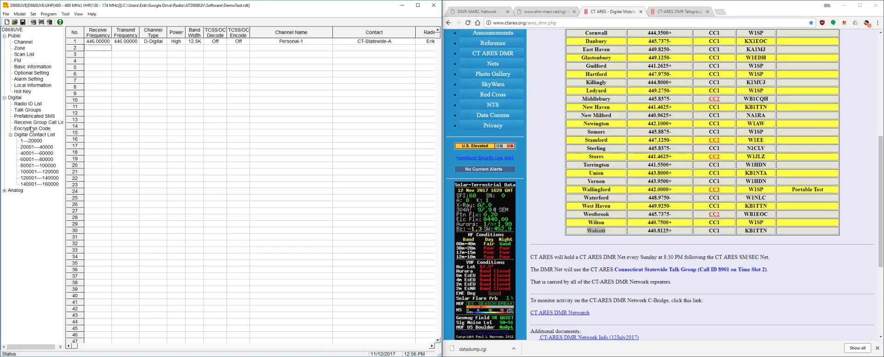
pyautogui.click(31, 122)
pyautogui.click(30, 116)
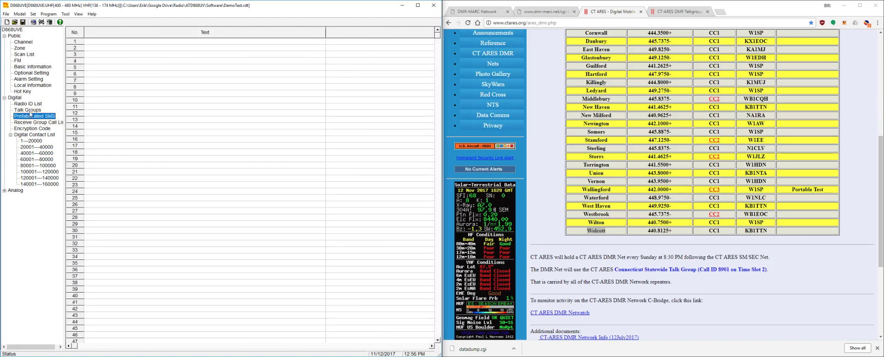
pyautogui.click(31, 110)
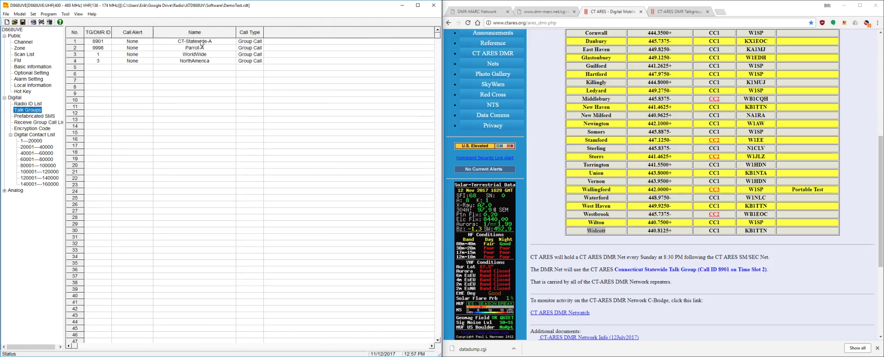
pyautogui.click(31, 43)
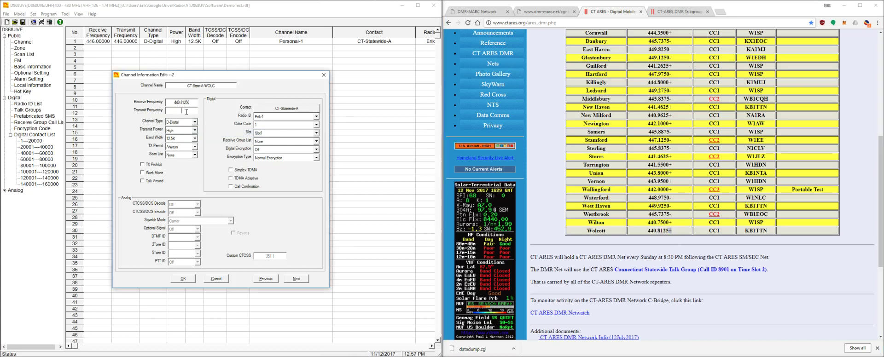
pyautogui.rightClick(185, 112)
pyautogui.click(206, 139)
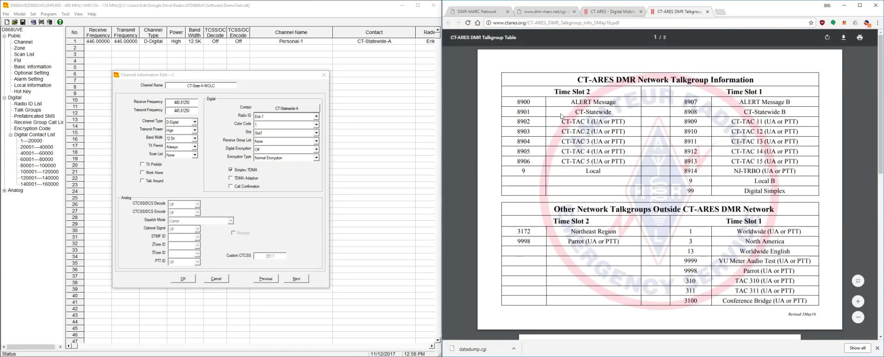
# Give channel 2 contact CT-Statewide-A and the first Radio ID
pyautogui.doubleClick(528, 112)
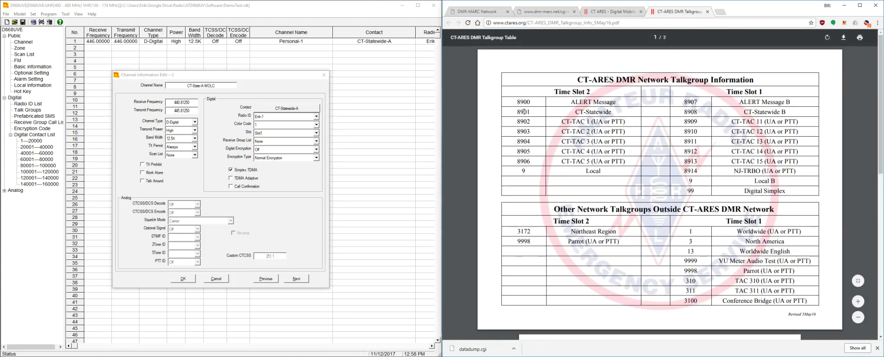
pyautogui.click(278, 108)
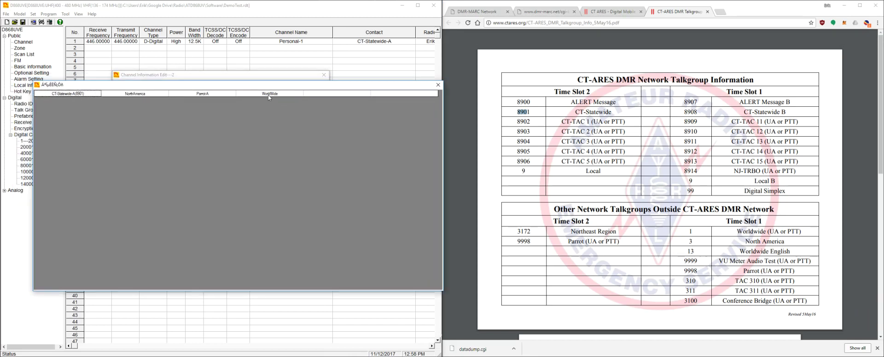
pyautogui.doubleClick(62, 94)
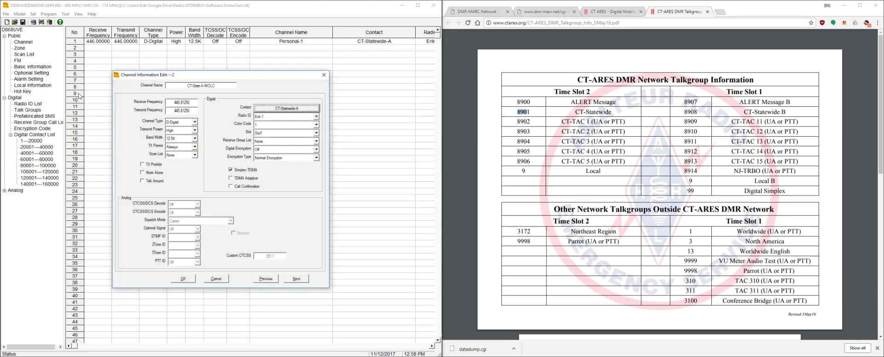
pyautogui.click(268, 117)
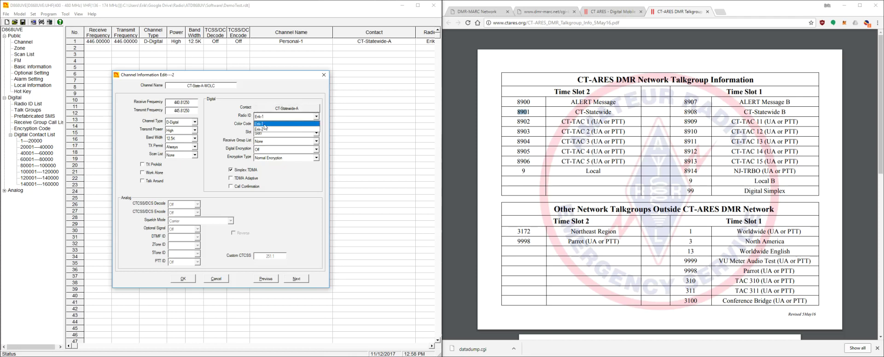
pyautogui.click(269, 125)
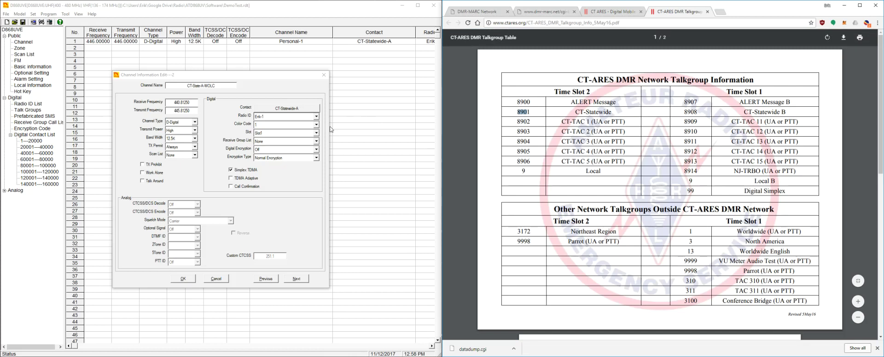
# Put channel 2 on time slot 2 with Receive Group List None and save it
pyautogui.click(264, 133)
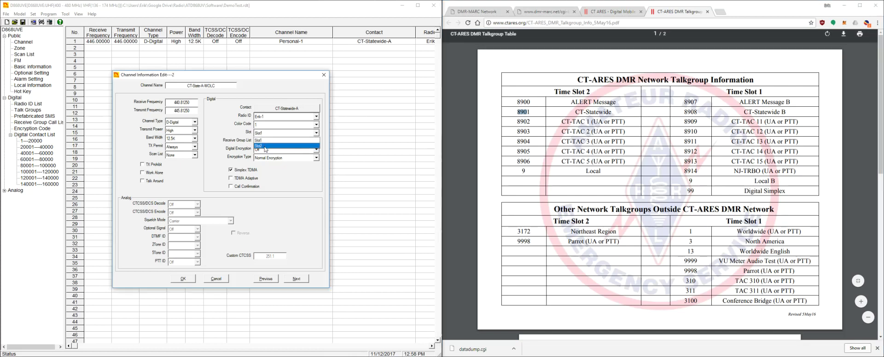
pyautogui.click(274, 145)
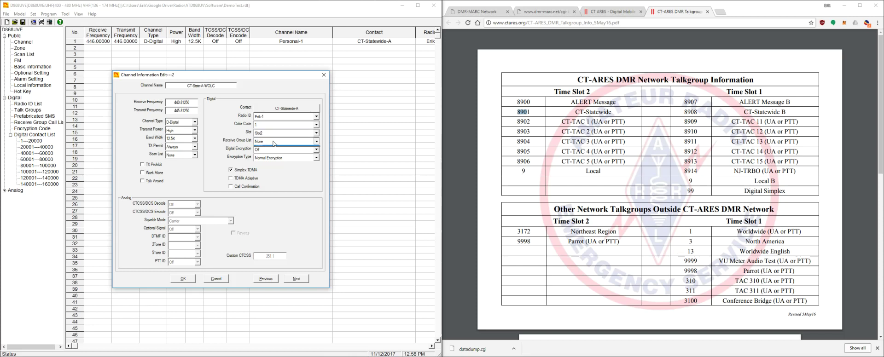
pyautogui.click(274, 143)
pyautogui.click(275, 148)
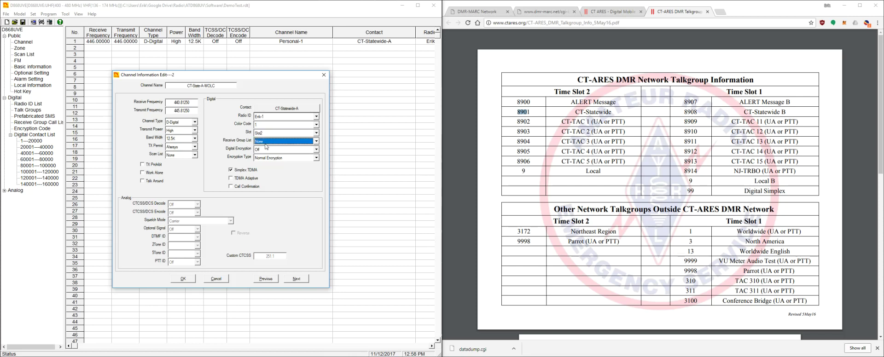
pyautogui.moveTo(516, 99); pyautogui.dragTo(708, 224)
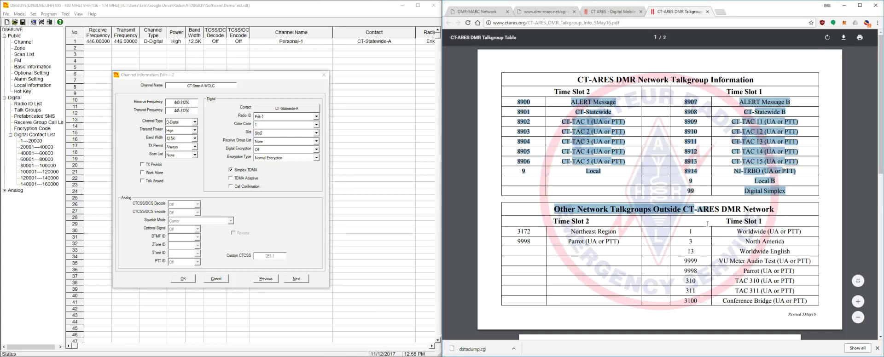
pyautogui.click(708, 233)
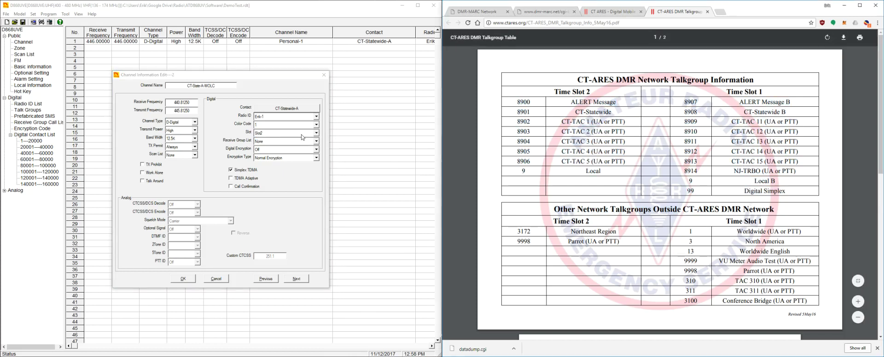
pyautogui.click(267, 145)
pyautogui.click(267, 145)
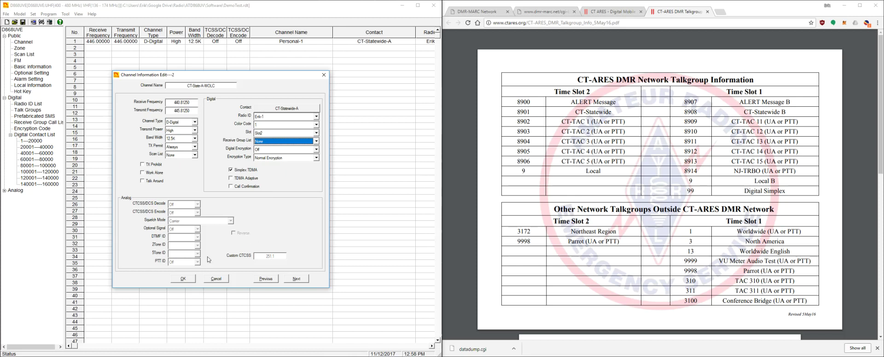
pyautogui.click(193, 278)
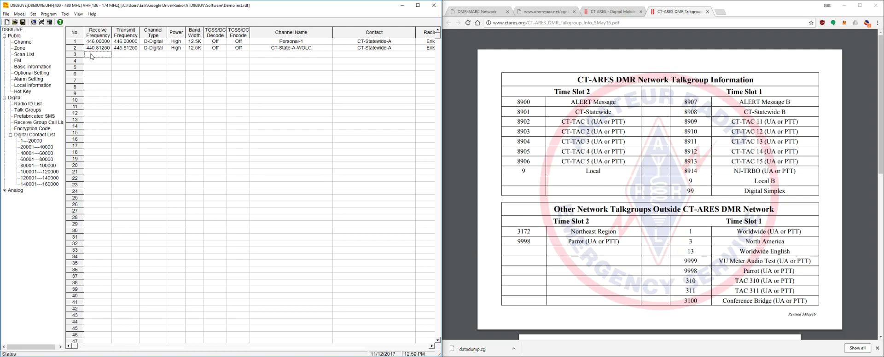
# Paste a copy of channel 2 into row 3 of the channel list
pyautogui.hotkey('ctrl', 'v')
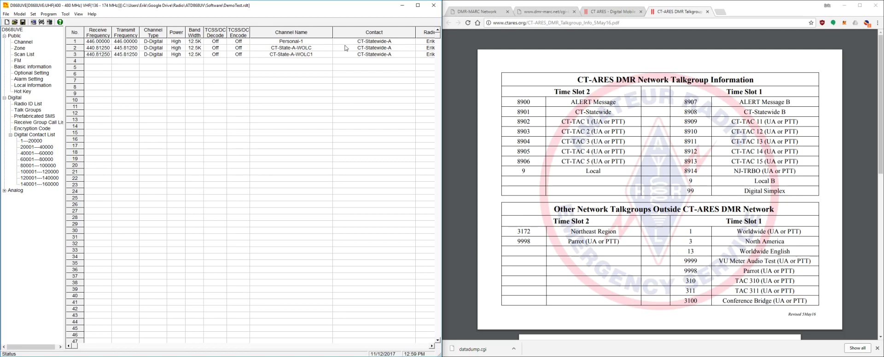
pyautogui.doubleClick(94, 54)
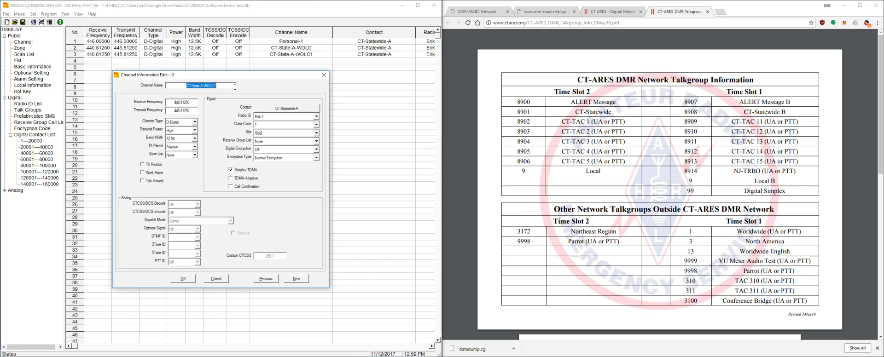
pyautogui.click(227, 86)
pyautogui.click(323, 74)
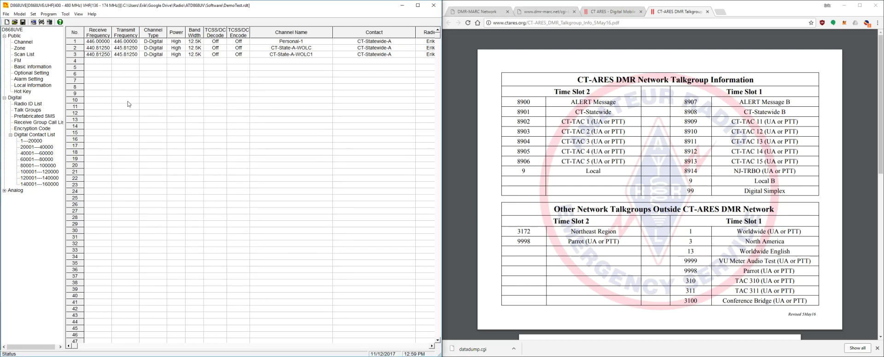
pyautogui.click(45, 122)
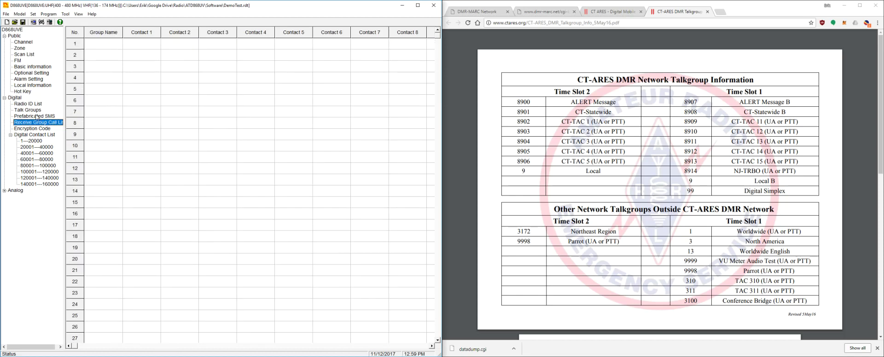
pyautogui.click(33, 111)
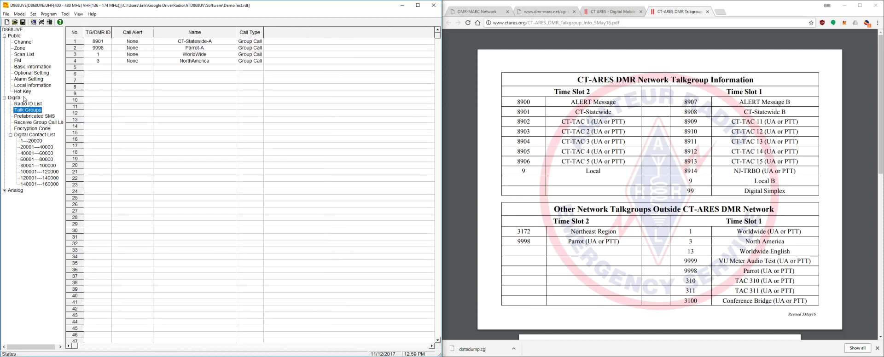
pyautogui.click(24, 44)
# Rename channel 3 Parrot-A-WOLC, enable Simplex TDMA, set contact Parrot-A, and save it
pyautogui.doubleClick(113, 57)
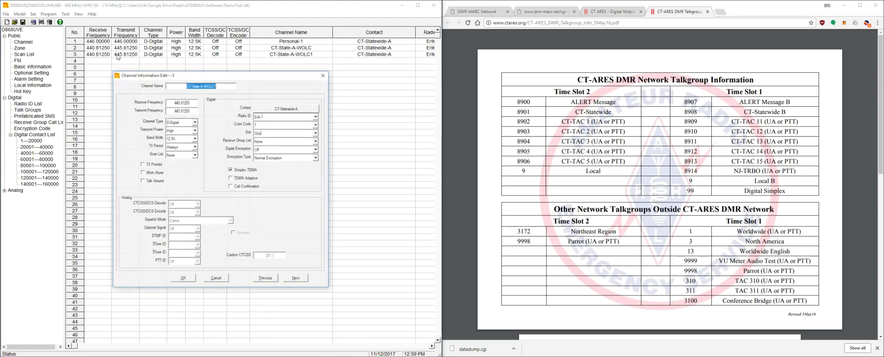
pyautogui.moveTo(217, 85); pyautogui.dragTo(179, 69)
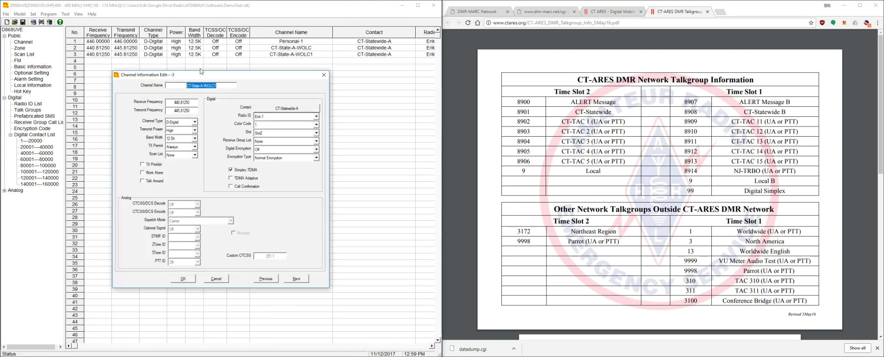
pyautogui.write('Parrot-A-WOLC')
pyautogui.click(230, 169)
pyautogui.moveTo(569, 241); pyautogui.dragTo(597, 241)
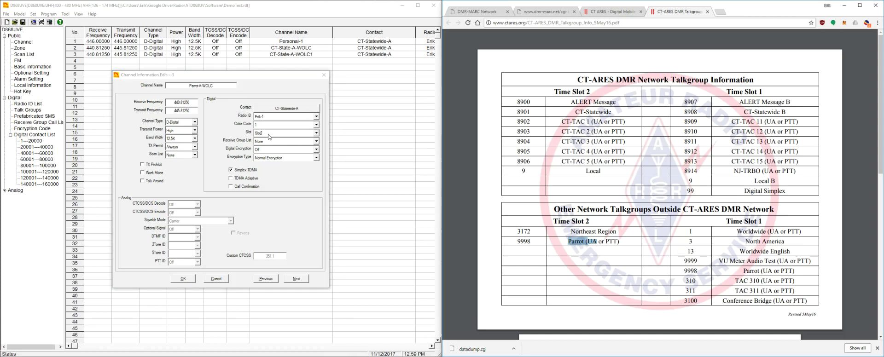
pyautogui.click(276, 109)
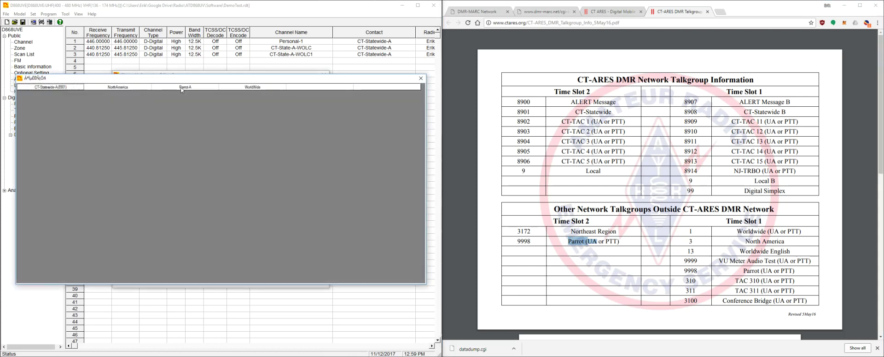
pyautogui.doubleClick(182, 88)
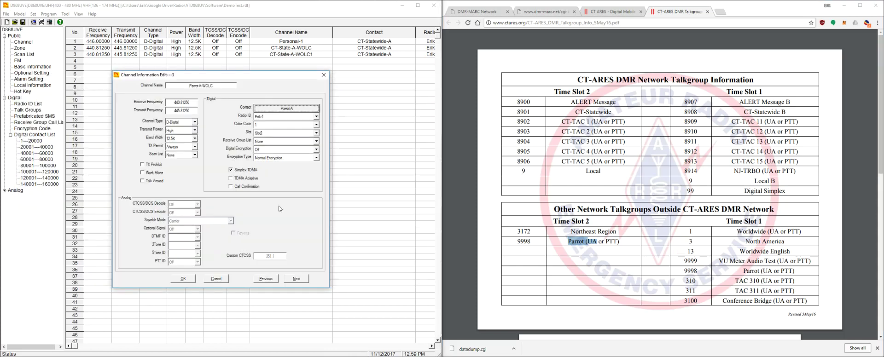
pyautogui.click(188, 279)
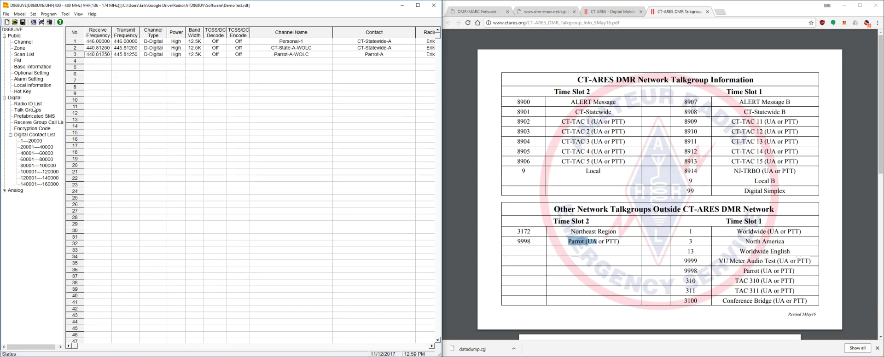
# Create channel 4 and name it WorldWide-WOLC
pyautogui.click(30, 110)
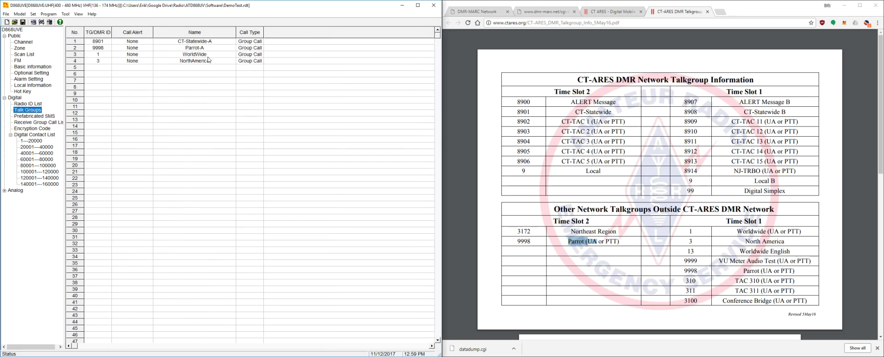
pyautogui.click(23, 42)
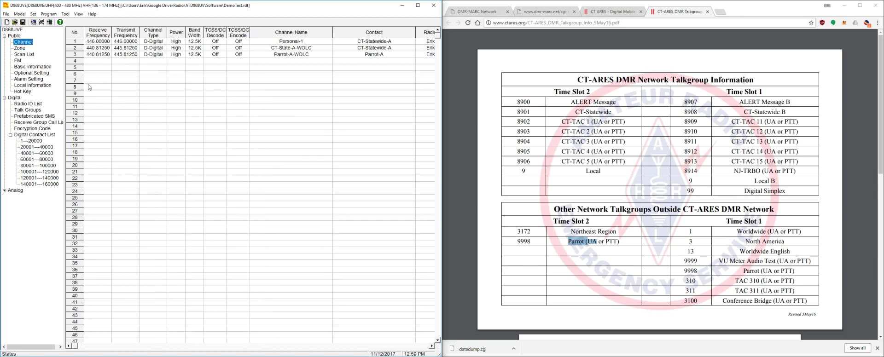
pyautogui.doubleClick(98, 61)
pyautogui.click(321, 78)
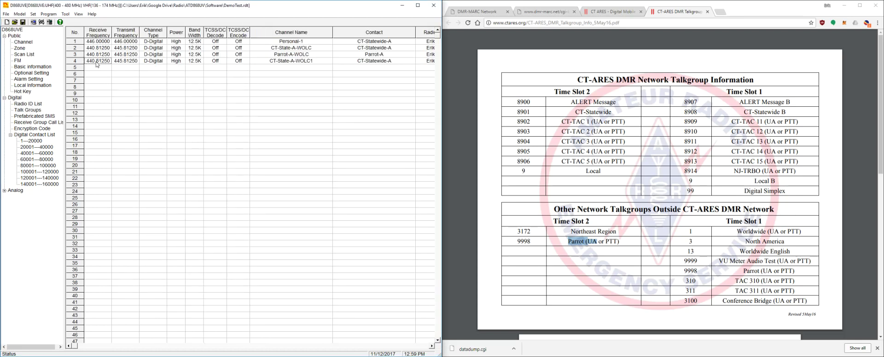
pyautogui.doubleClick(96, 62)
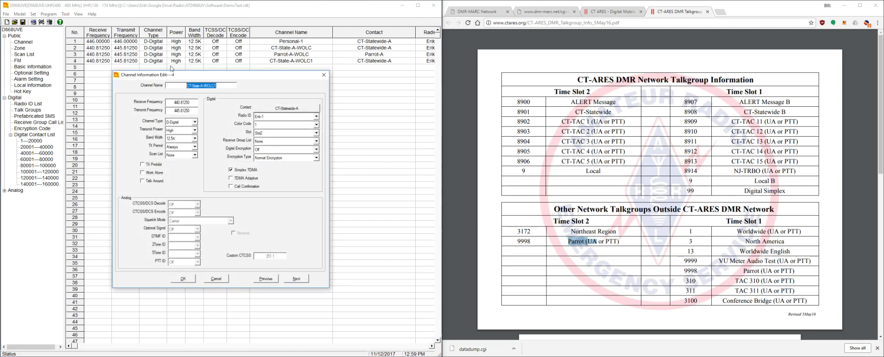
pyautogui.write('WorldWide-WOLC')
# Put channel 4 on Slot1 with contact WorldWide and save it
pyautogui.moveTo(736, 232); pyautogui.dragTo(775, 232)
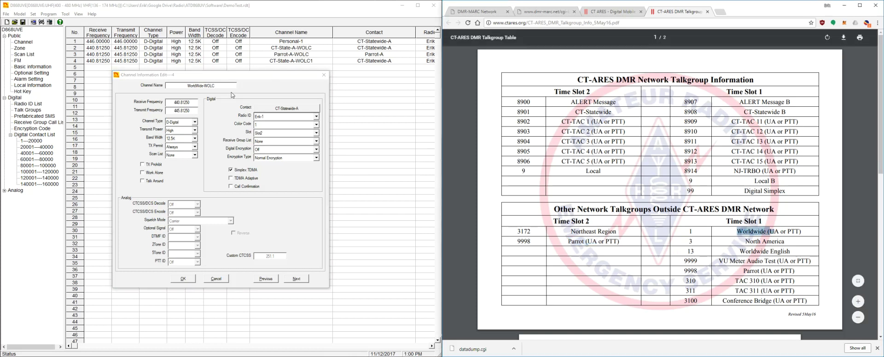
pyautogui.click(269, 133)
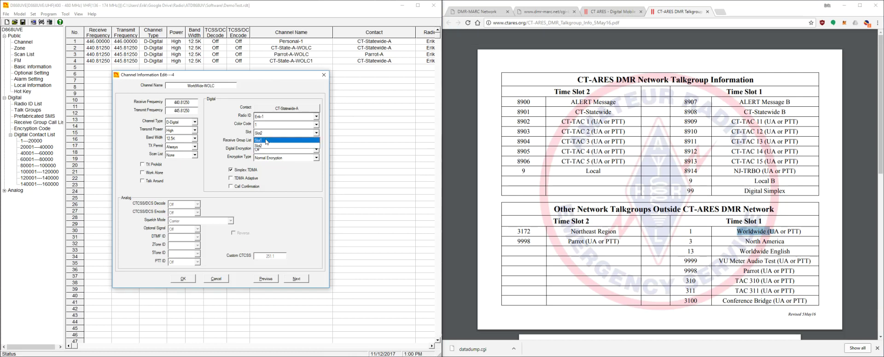
pyautogui.click(266, 141)
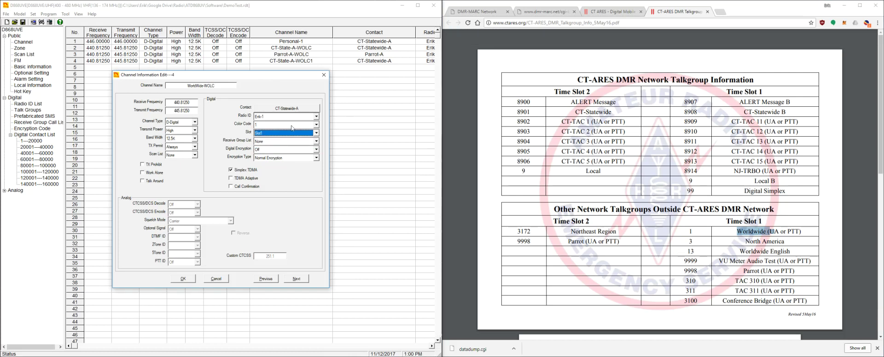
pyautogui.click(292, 109)
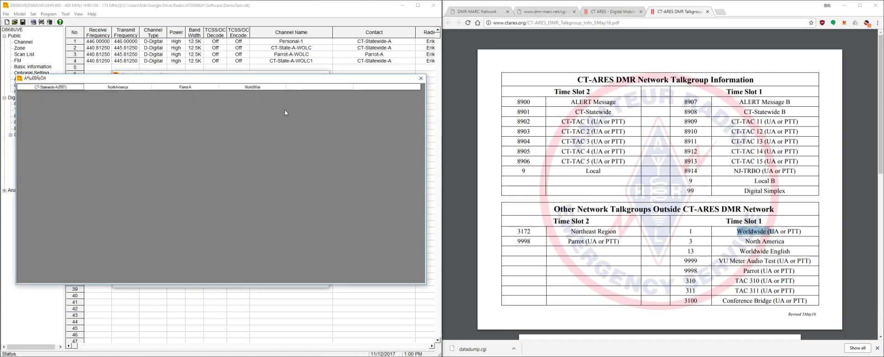
pyautogui.doubleClick(258, 89)
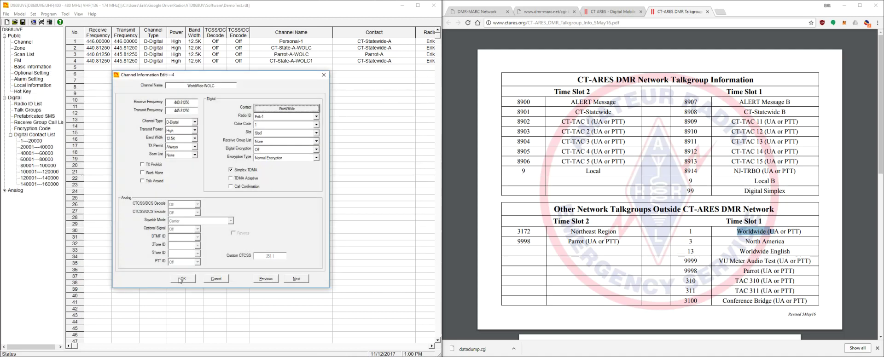
pyautogui.click(179, 279)
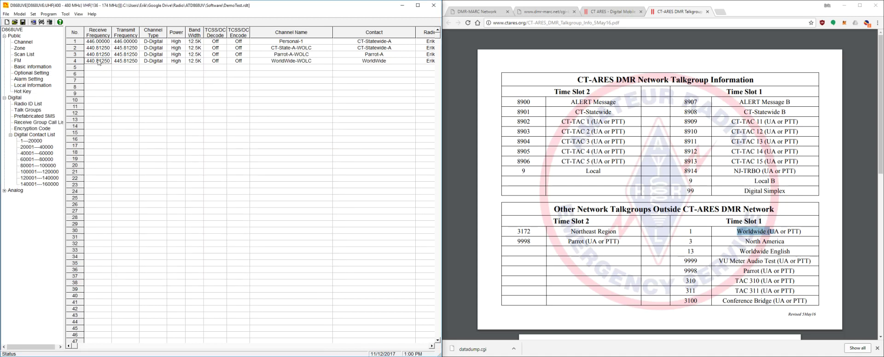
# Copy channel 4 into row 5, rename it NorthAmerica-WOL and set its contact to NorthAmerica
pyautogui.click(96, 67)
pyautogui.hotkey('ctrl', 'v')
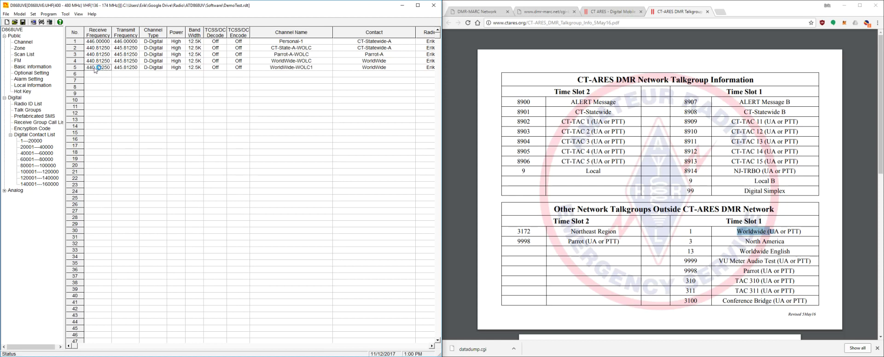
pyautogui.doubleClick(103, 68)
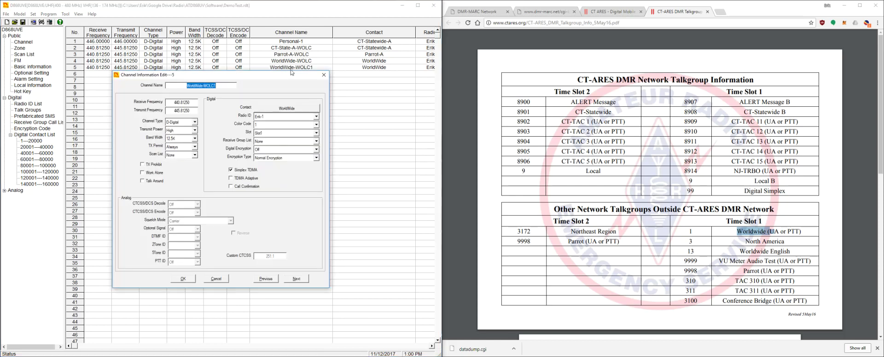
pyautogui.write('NorthAmerica-WOL')
pyautogui.click(286, 110)
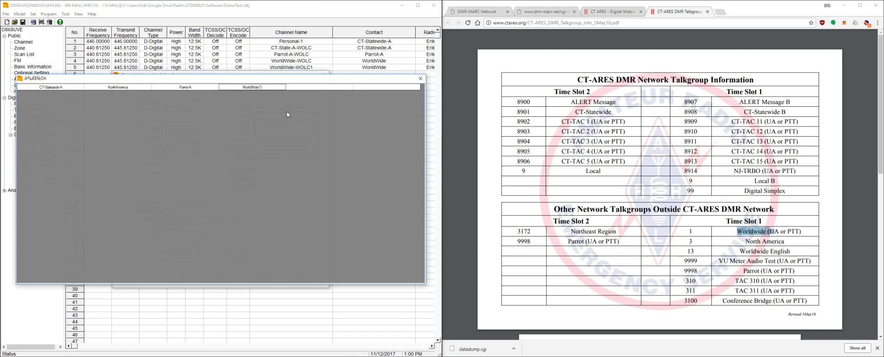
pyautogui.doubleClick(127, 92)
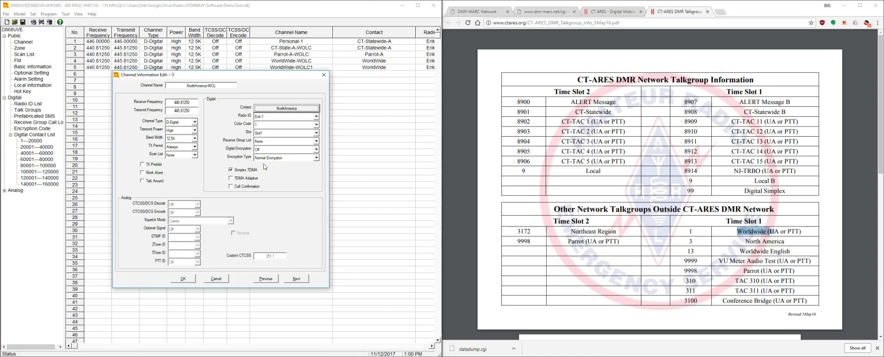
pyautogui.click(183, 279)
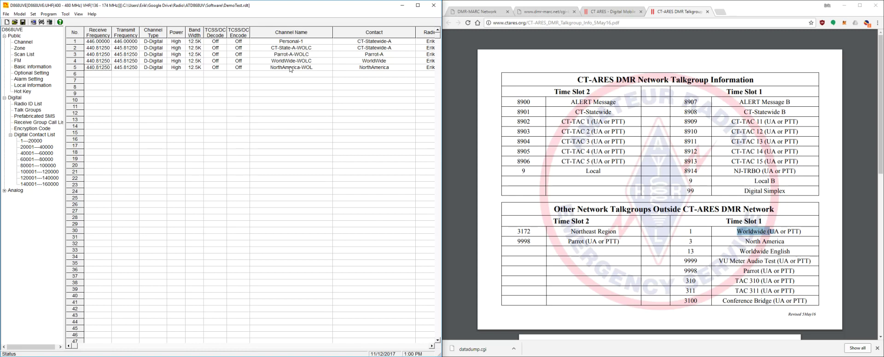
pyautogui.click(289, 41)
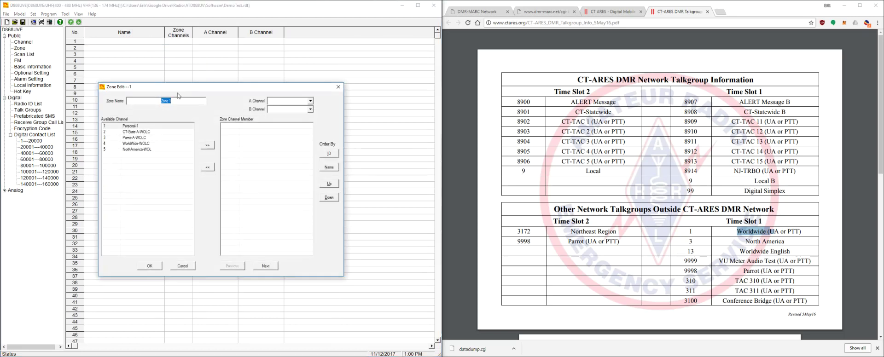
# Name the first zone WOLC-Repater and add CT-State-A, Parrot-A, WorldWide and NorthAmerica WOLC channels
pyautogui.write('WOLC-Repater')
pyautogui.click(151, 132)
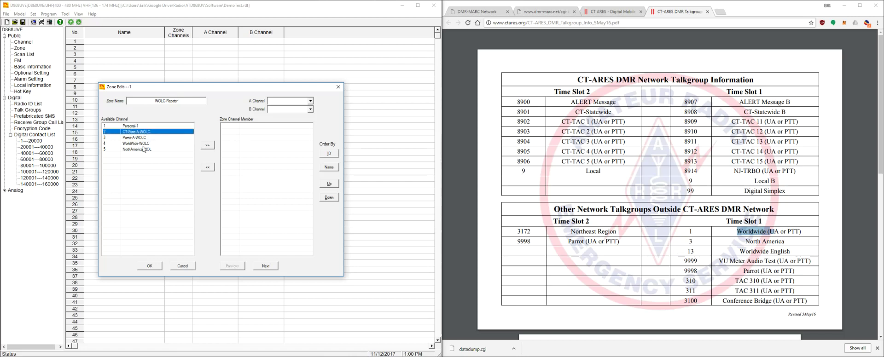
pyautogui.click(144, 149)
pyautogui.click(148, 134)
pyautogui.click(206, 147)
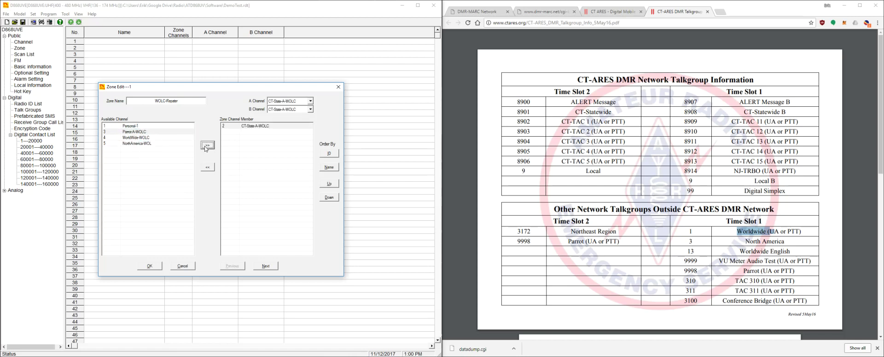
pyautogui.click(206, 146)
pyautogui.click(206, 147)
pyautogui.click(206, 147)
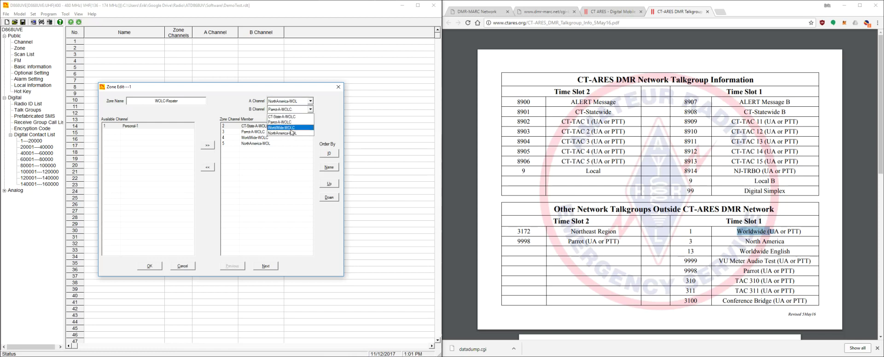
# Make NorthAmerica-WOL the zone's B channel, save it, and start naming zone 2 Personal
pyautogui.click(291, 133)
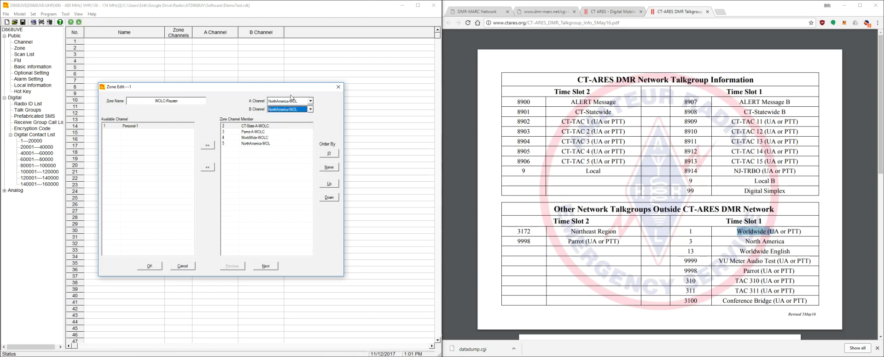
pyautogui.click(152, 268)
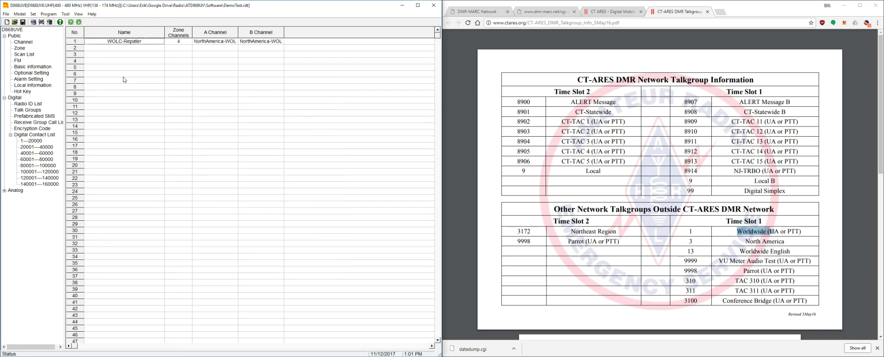
pyautogui.doubleClick(142, 48)
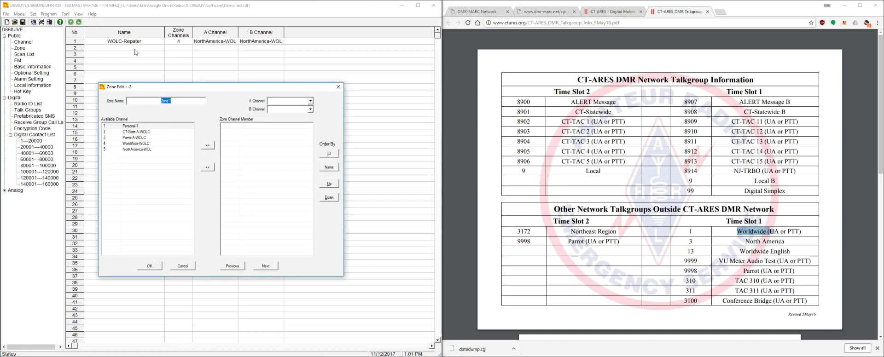
pyautogui.write('Personal')
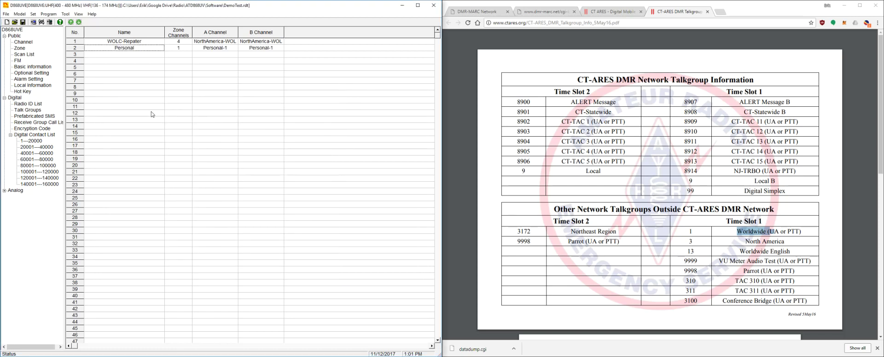
# From the channel list, start channel 6 and try it as analog with 12.5K bandwidth
pyautogui.click(28, 42)
pyautogui.click(22, 42)
pyautogui.doubleClick(98, 74)
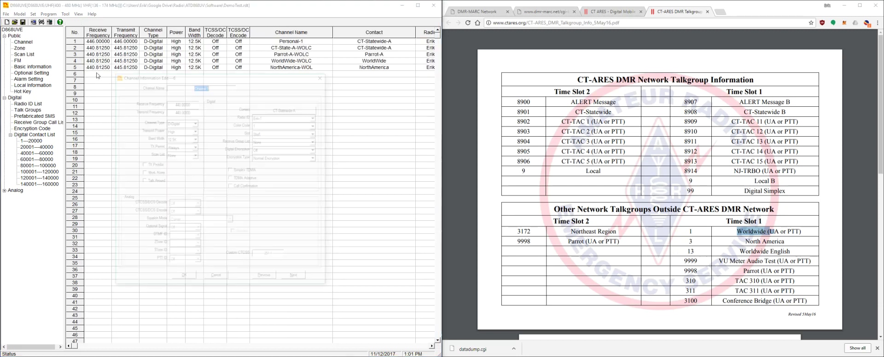
pyautogui.doubleClick(180, 103)
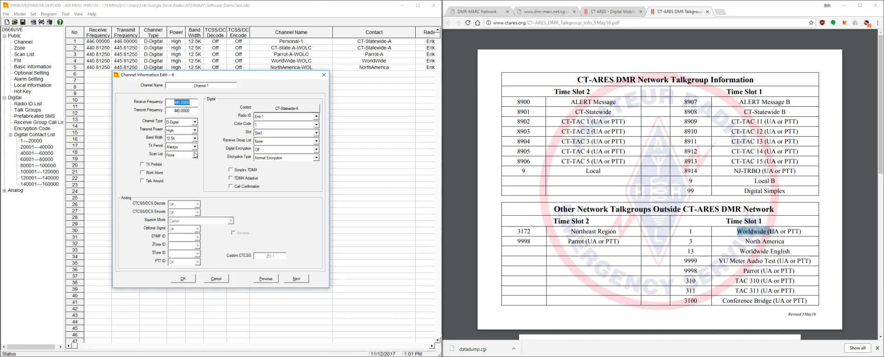
pyautogui.click(175, 122)
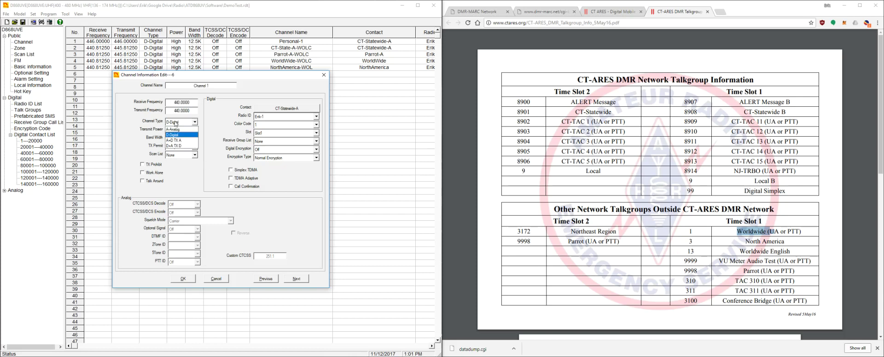
pyautogui.click(184, 130)
pyautogui.click(185, 139)
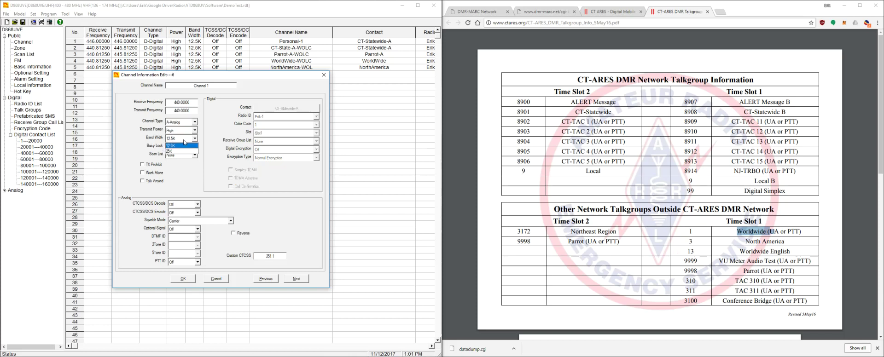
pyautogui.click(176, 147)
# Try CTCSS decode 159.8 and encode 74.4, then discard and reopen channel 6 fresh
pyautogui.click(197, 204)
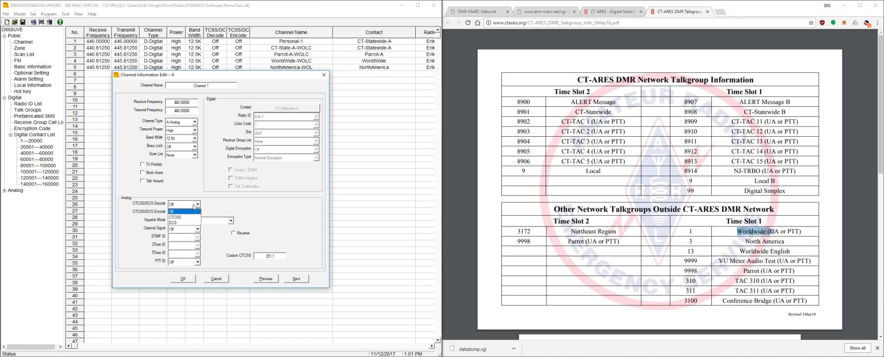
pyautogui.click(193, 217)
pyautogui.click(226, 204)
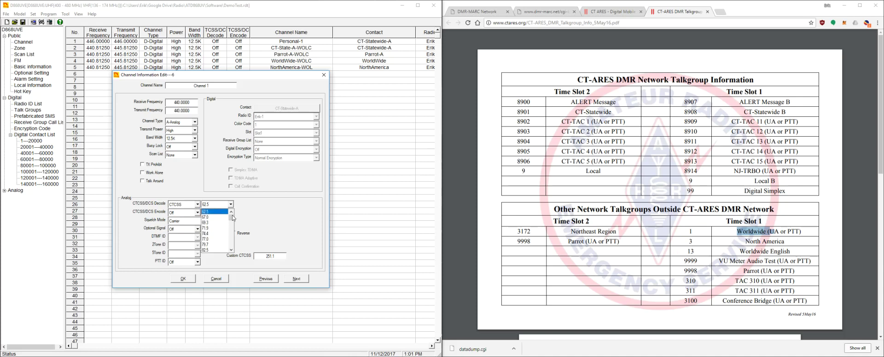
pyautogui.scroll(-7, 217, 230)
pyautogui.click(223, 242)
pyautogui.click(197, 213)
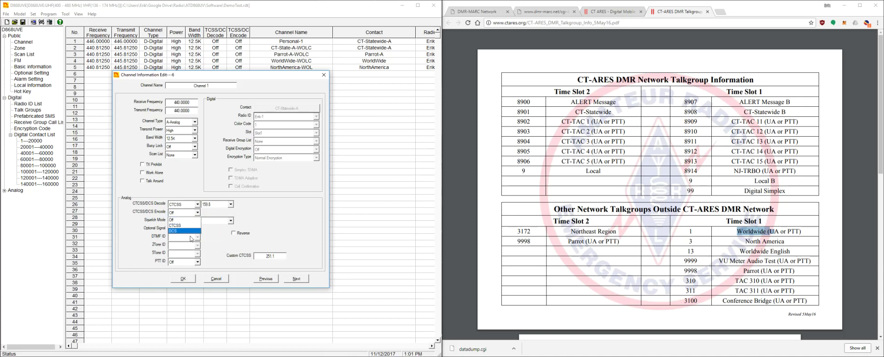
pyautogui.click(192, 225)
pyautogui.click(230, 213)
pyautogui.click(217, 242)
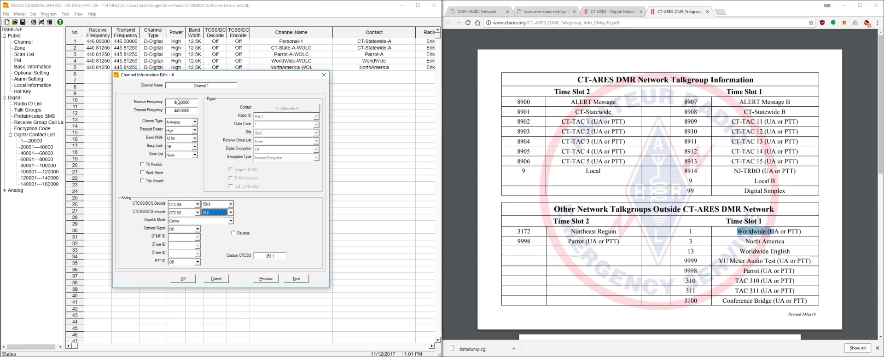
pyautogui.click(323, 75)
pyautogui.doubleClick(91, 75)
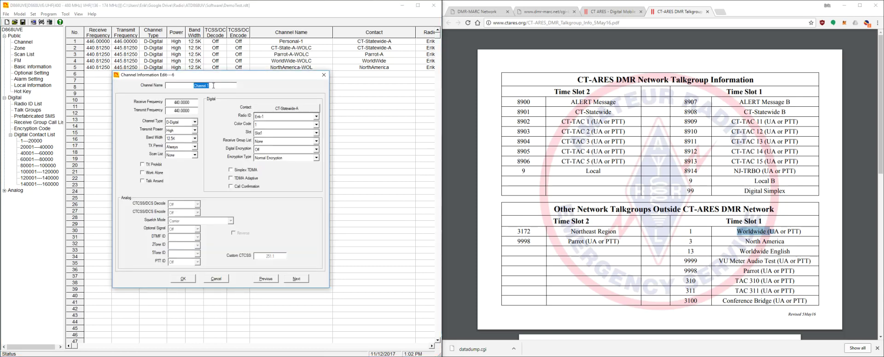
# Name the channel Personal-2 and set receive and transmit frequencies to 447.00000
pyautogui.write('Personal-2')
pyautogui.doubleClick(182, 103)
pyautogui.click(181, 102)
pyautogui.press('BackSpace')
pyautogui.write('7')
pyautogui.doubleClick(179, 111)
pyautogui.click(178, 111)
pyautogui.write('7')
# Make Personal-2 an A-Analog channel with CTCSS 167.9 decode and encode tones, and save it
pyautogui.click(194, 122)
pyautogui.click(194, 130)
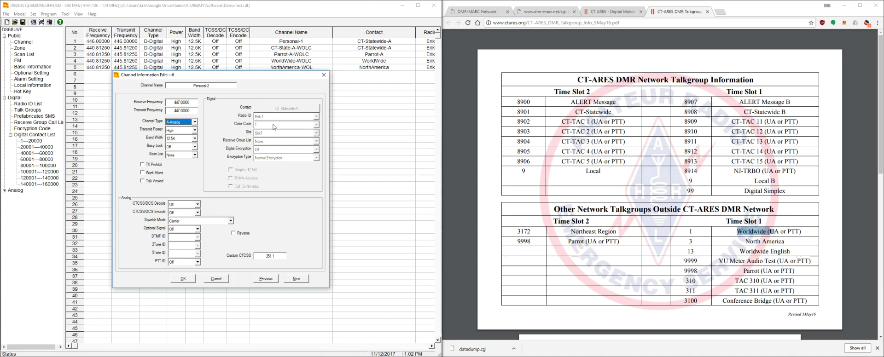
pyautogui.click(185, 207)
pyautogui.click(183, 216)
pyautogui.click(184, 212)
pyautogui.click(183, 224)
pyautogui.click(230, 204)
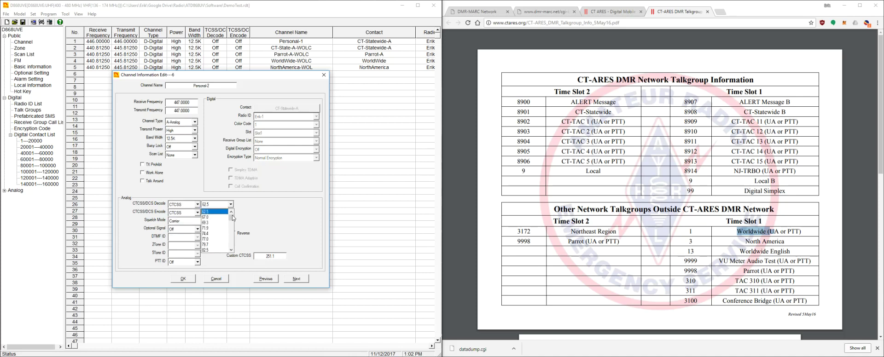
pyautogui.moveTo(231, 216); pyautogui.dragTo(231, 240)
pyautogui.click(225, 239)
pyautogui.click(230, 212)
pyautogui.click(217, 259)
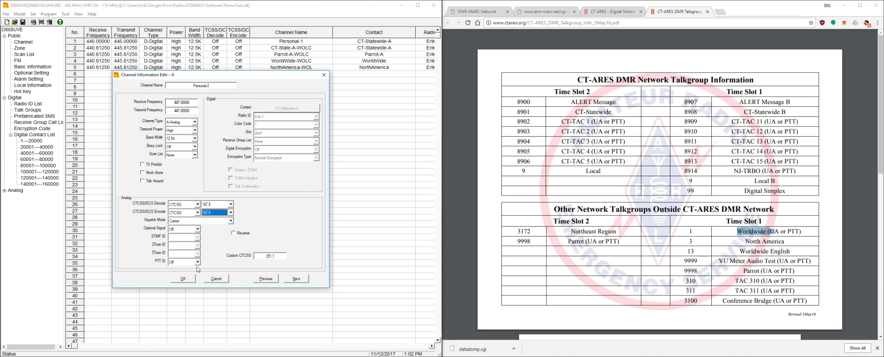
pyautogui.click(182, 278)
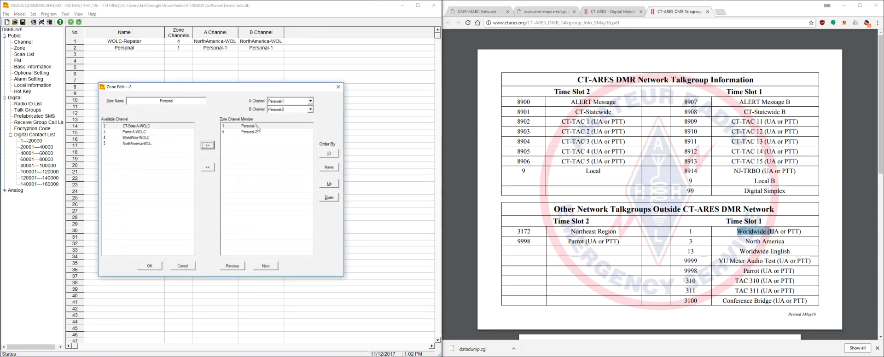
# Save the Personal zone with Personal-2 added and return to the channel list
pyautogui.click(150, 266)
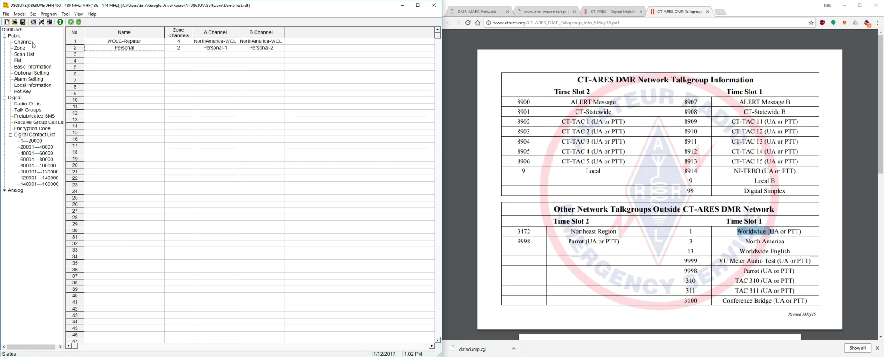
pyautogui.click(14, 36)
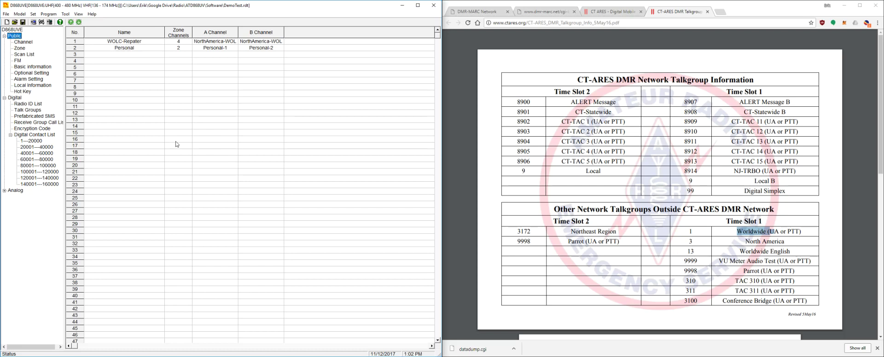
pyautogui.click(29, 43)
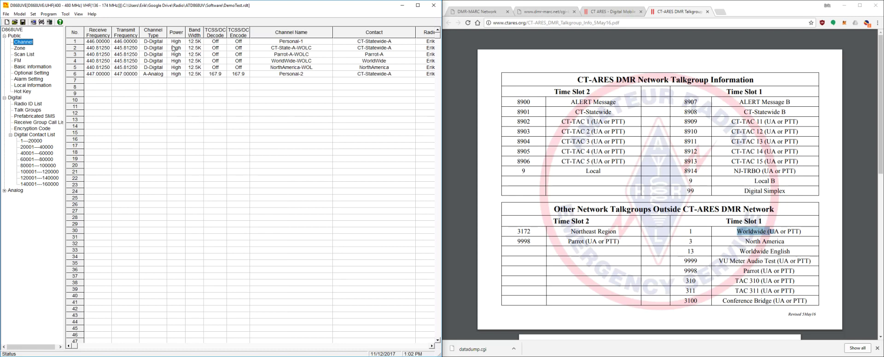
pyautogui.click(613, 142)
pyautogui.moveTo(555, 92); pyautogui.dragTo(725, 273)
pyautogui.scroll(-4, 746, 293)
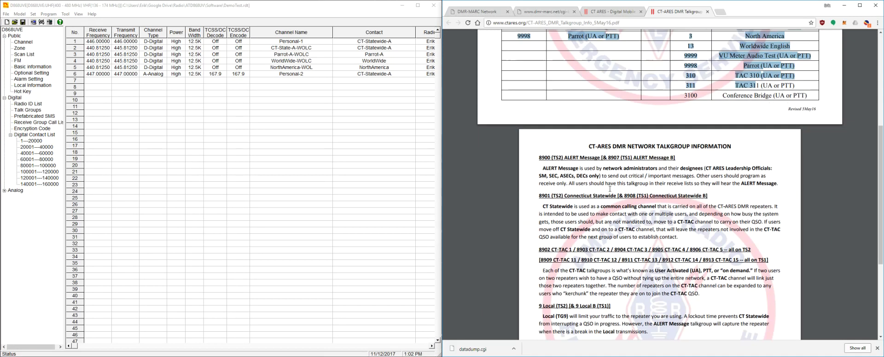
pyautogui.scroll(5, 609, 189)
pyautogui.click(610, 189)
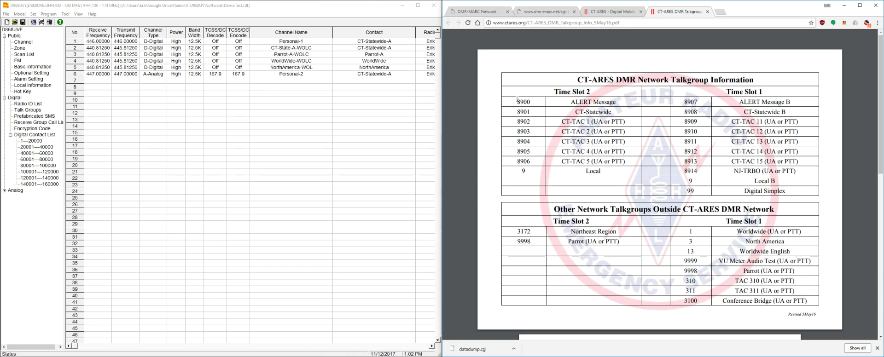
pyautogui.moveTo(517, 99); pyautogui.dragTo(809, 302)
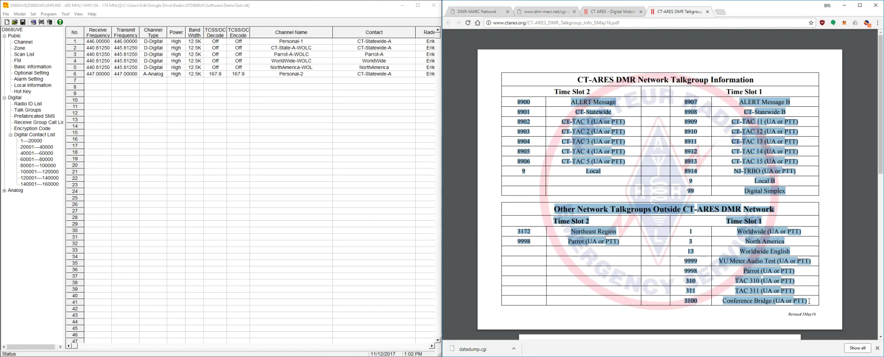
pyautogui.click(809, 301)
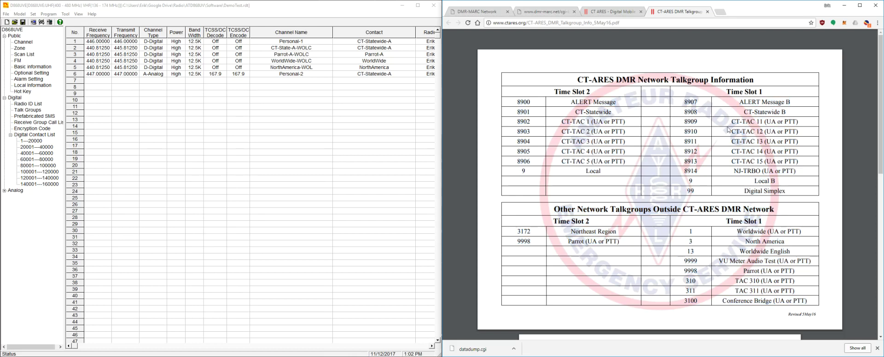
pyautogui.moveTo(732, 121); pyautogui.dragTo(802, 159)
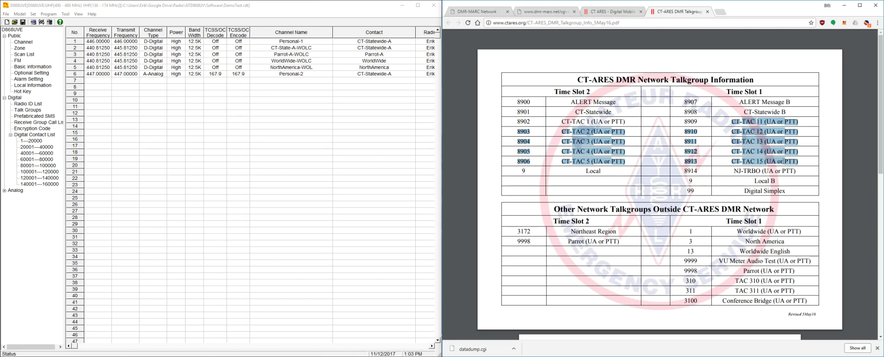
pyautogui.moveTo(798, 162); pyautogui.dragTo(803, 171)
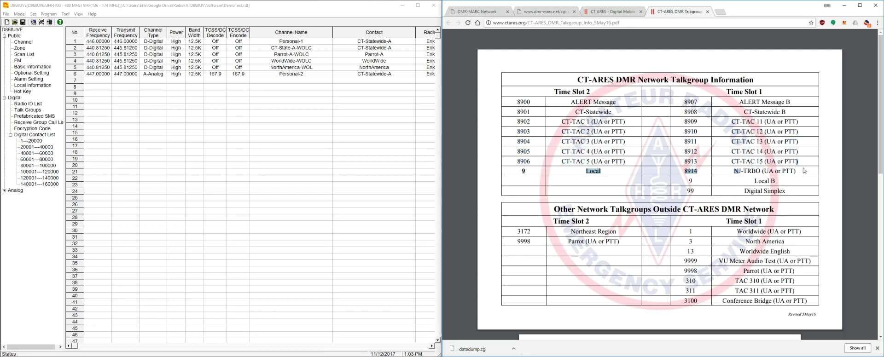
pyautogui.click(564, 132)
pyautogui.moveTo(558, 135); pyautogui.dragTo(617, 135)
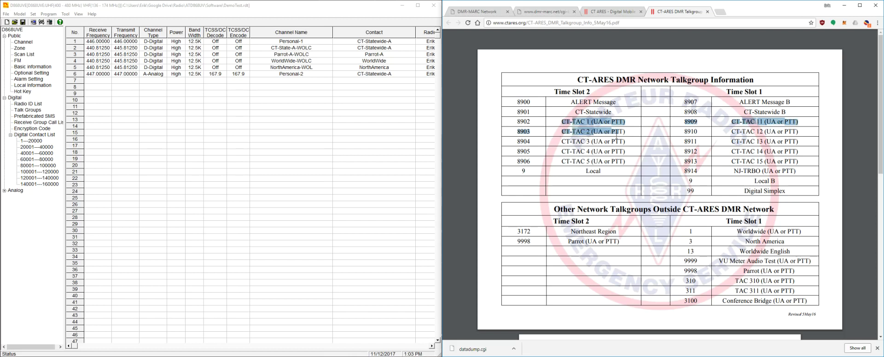
pyautogui.click(223, 134)
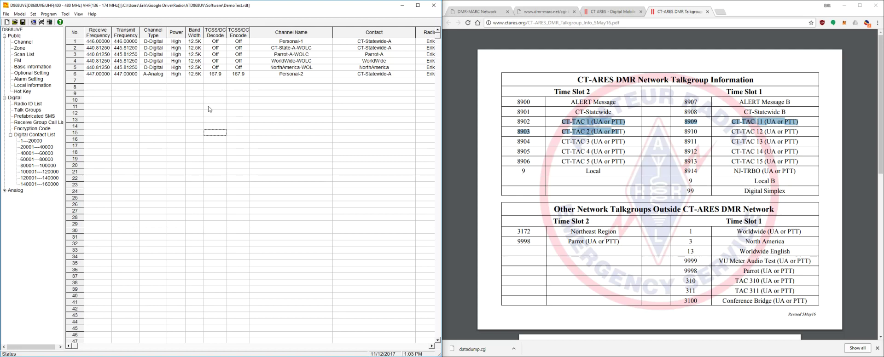
# Write the codeplug to the radio, including the Digital Contact List and Other Data
pyautogui.click(48, 14)
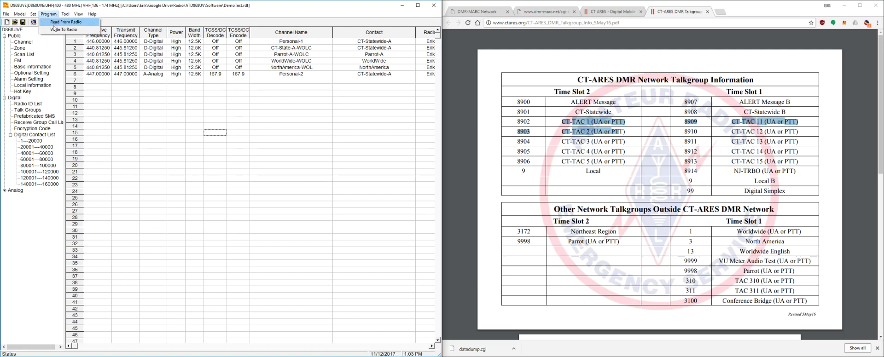
pyautogui.click(58, 29)
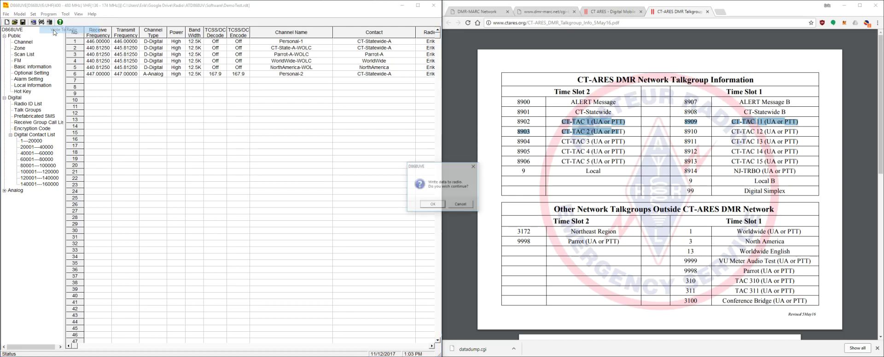
pyautogui.click(431, 205)
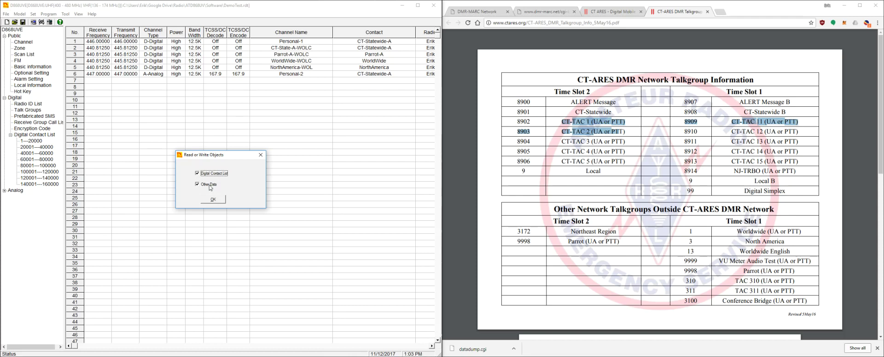
pyautogui.click(213, 200)
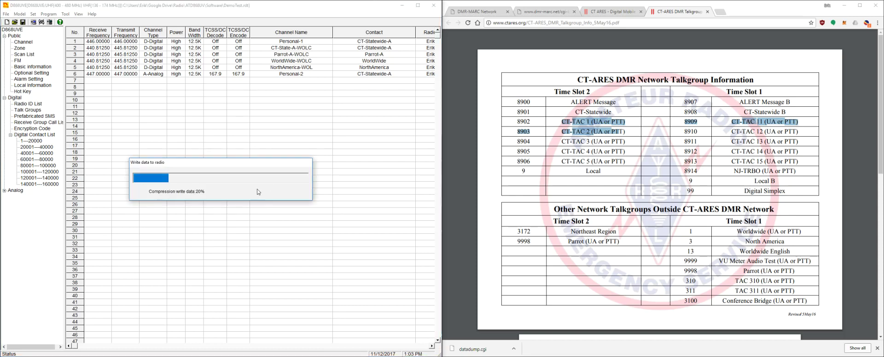